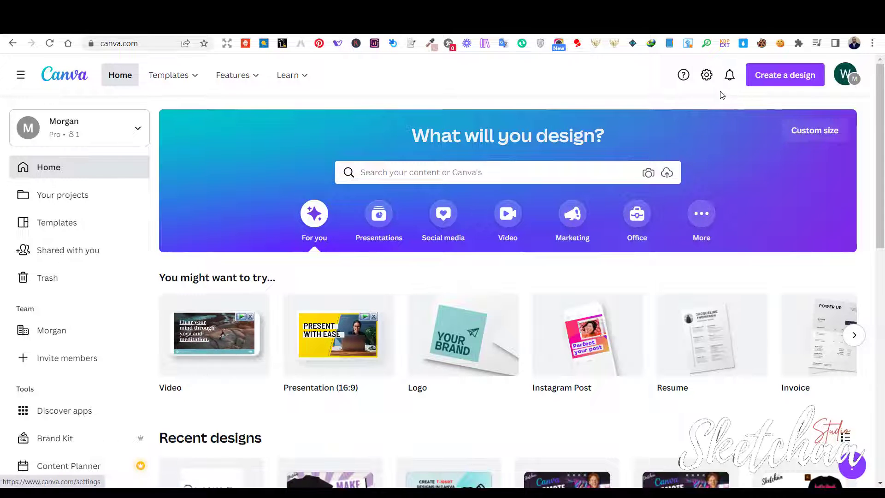
Create a new design with a custom size of 4500 × 5400 px.
{"action": "left_click", "coordinate": [792, 81]}
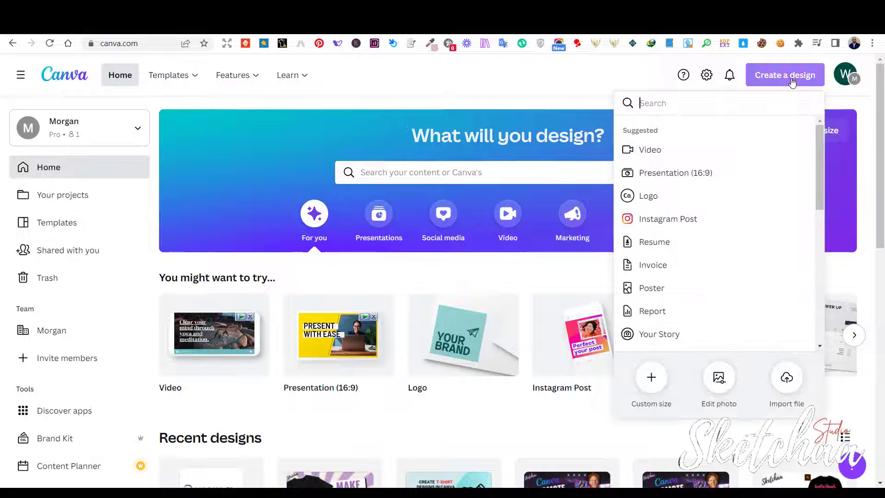
{"action": "left_click", "coordinate": [650, 376]}
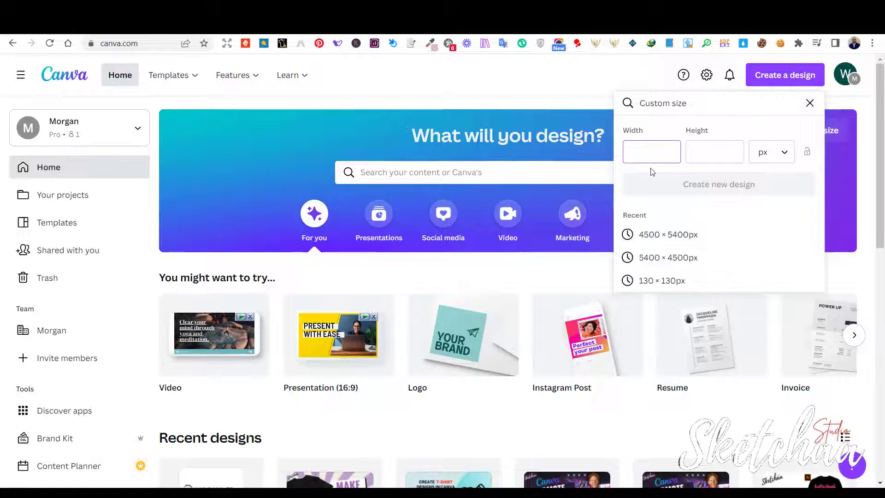
{"action": "type", "text": "4500"}
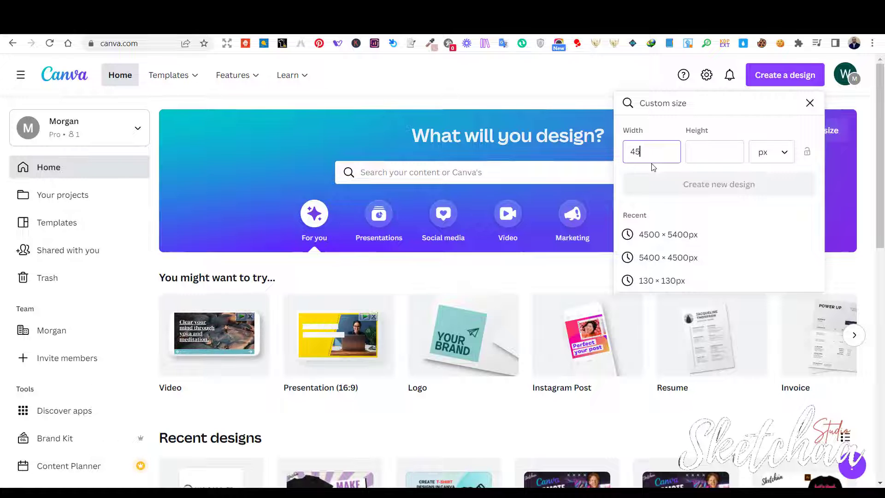
{"action": "left_click", "coordinate": [736, 158]}
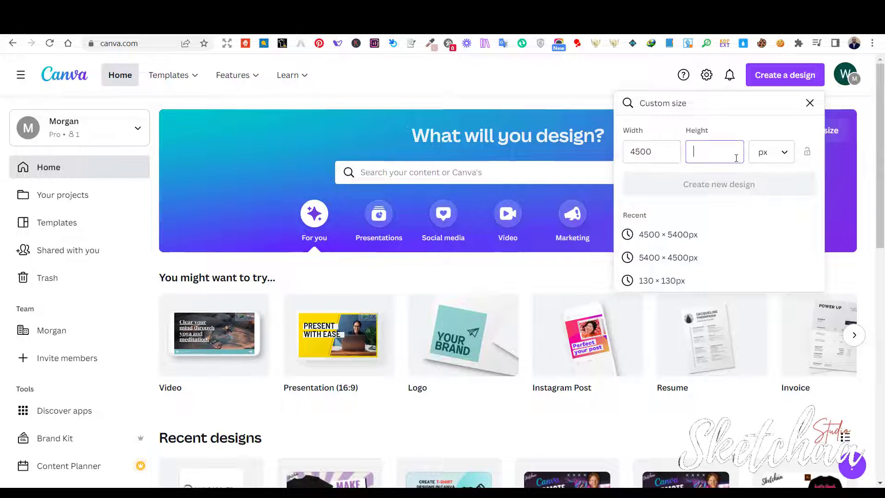
{"action": "type", "text": "5400"}
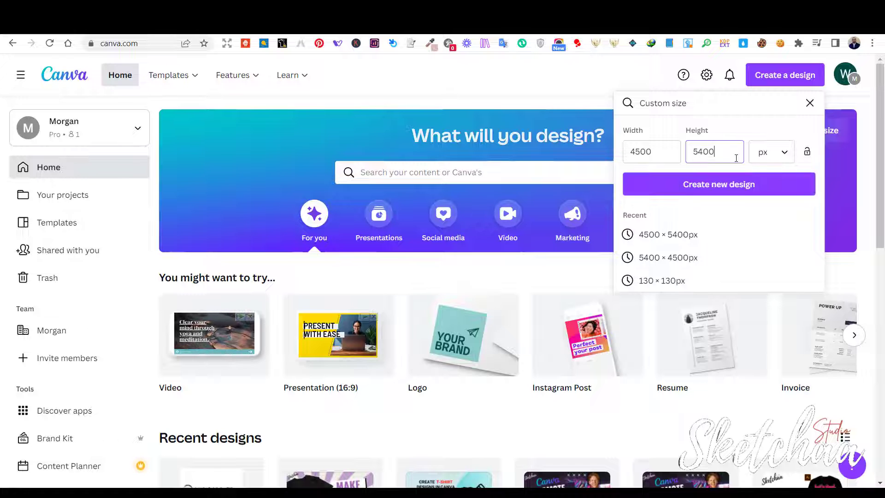
{"action": "left_click", "coordinate": [719, 185]}
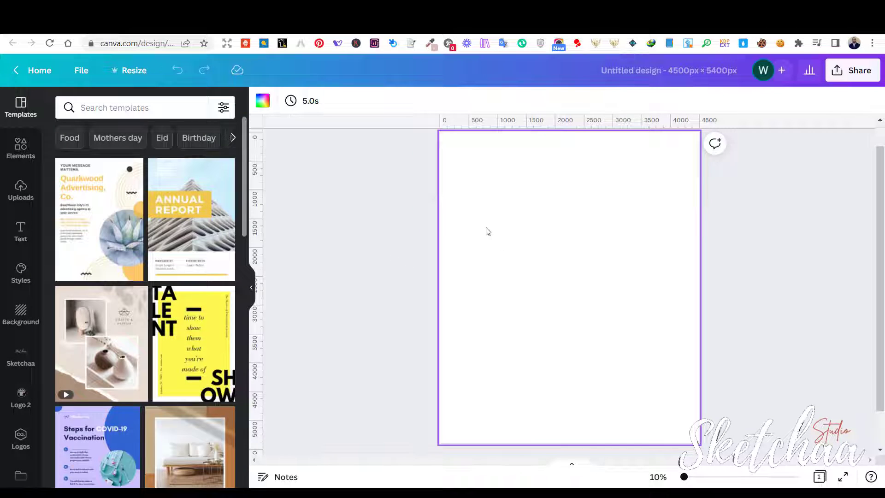
Set the blank page's background to the black brand colour.
{"action": "left_click", "coordinate": [262, 100]}
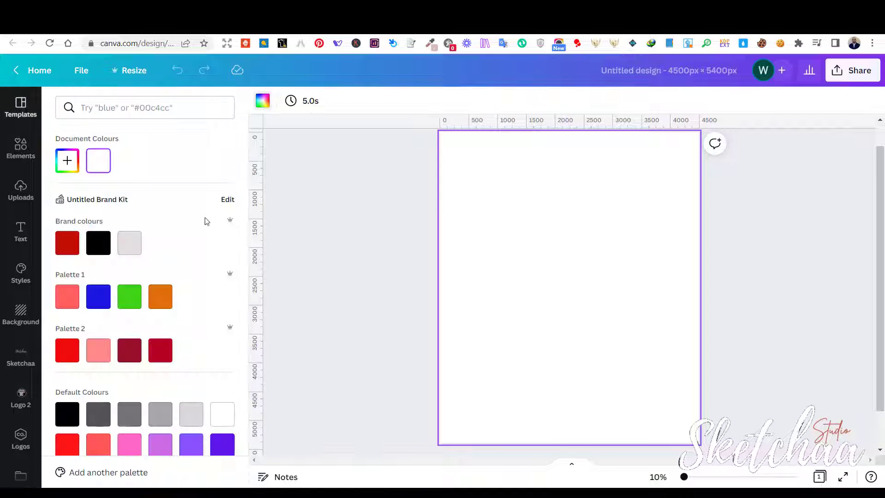
{"action": "left_click", "coordinate": [99, 242]}
{"action": "left_click", "coordinate": [353, 227]}
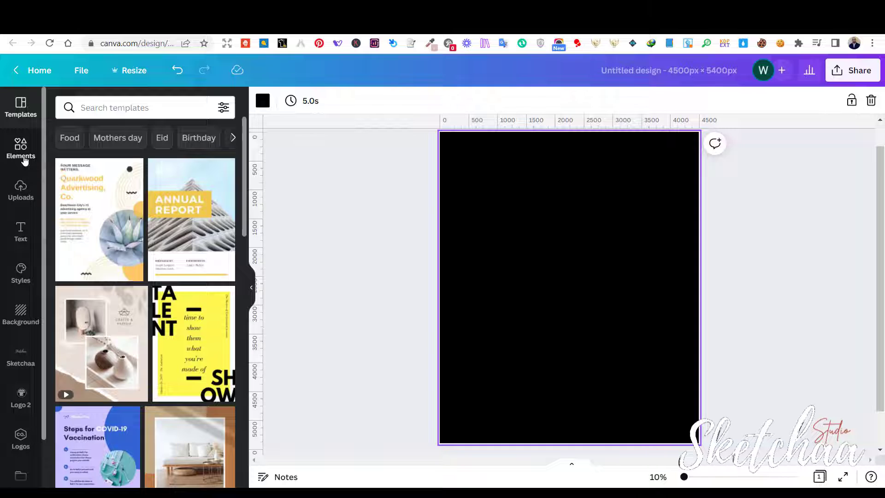
Search the element photos for FACE and add the shadowed portrait with a black background to the page.
{"action": "left_click", "coordinate": [24, 159]}
{"action": "left_click", "coordinate": [112, 111]}
{"action": "type", "text": "FACE"}
{"action": "key", "text": "Return"}
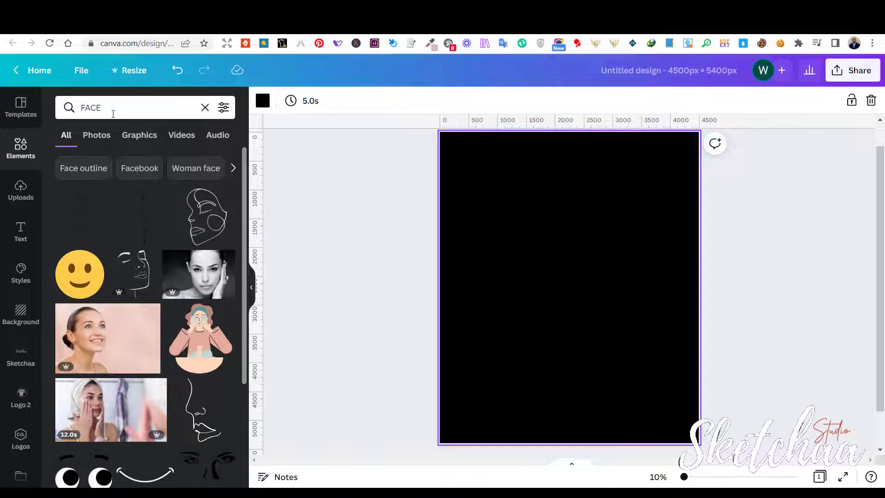
{"action": "left_click", "coordinate": [106, 137]}
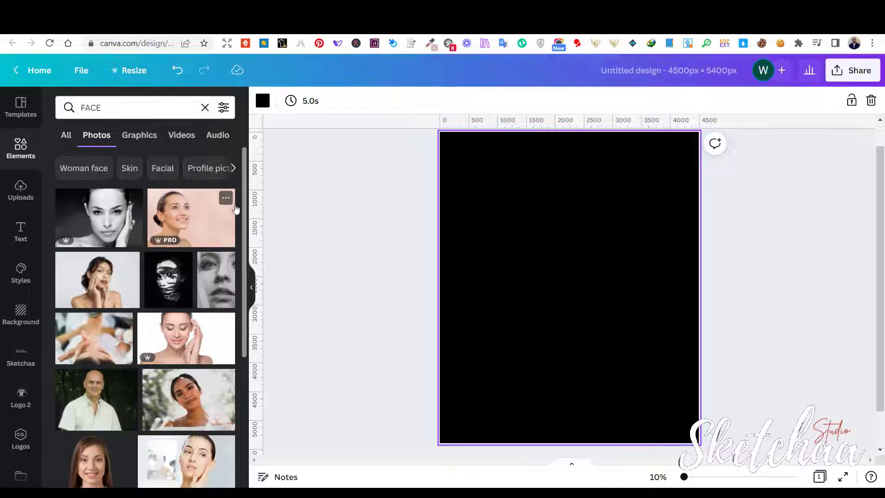
{"action": "scroll", "coordinate": [215, 209], "scroll_direction": "down", "scroll_amount": 1}
{"action": "scroll", "coordinate": [215, 209], "scroll_direction": "down", "scroll_amount": 2}
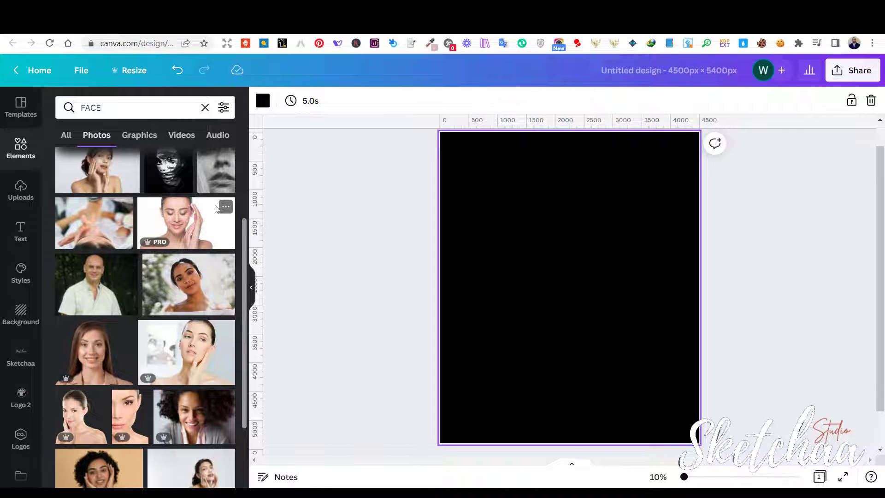
{"action": "scroll", "coordinate": [216, 210], "scroll_direction": "down", "scroll_amount": 3}
{"action": "scroll", "coordinate": [216, 210], "scroll_direction": "down", "scroll_amount": 5}
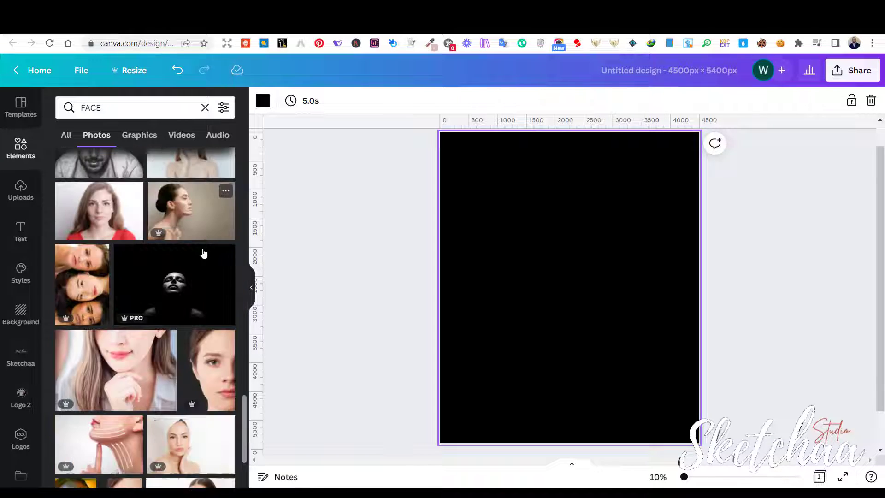
{"action": "left_click", "coordinate": [175, 272]}
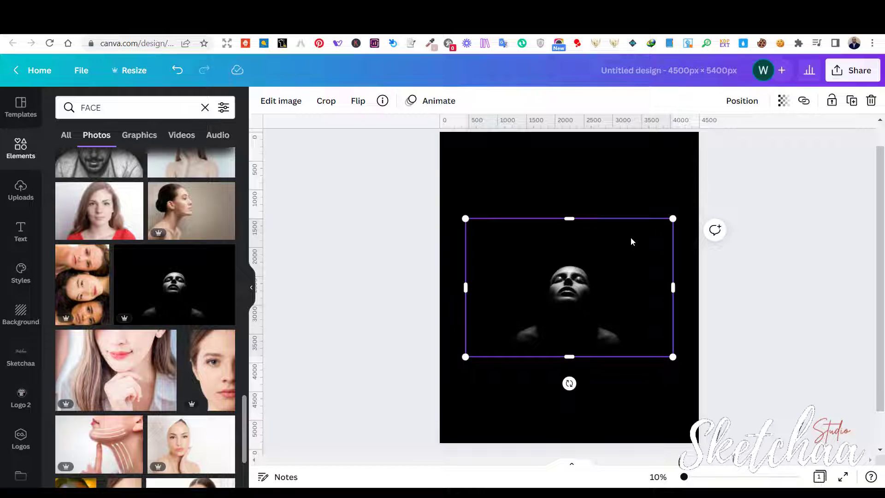
Enlarge the portrait photo across the page, with the face centred horizontally in the upper half.
{"action": "left_click_drag", "start_coordinate": [673, 220], "coordinate": [718, 147]}
{"action": "left_click_drag", "start_coordinate": [466, 177], "coordinate": [372, 152]}
{"action": "left_click_drag", "start_coordinate": [735, 356], "coordinate": [767, 372]}
{"action": "left_click", "coordinate": [796, 378]}
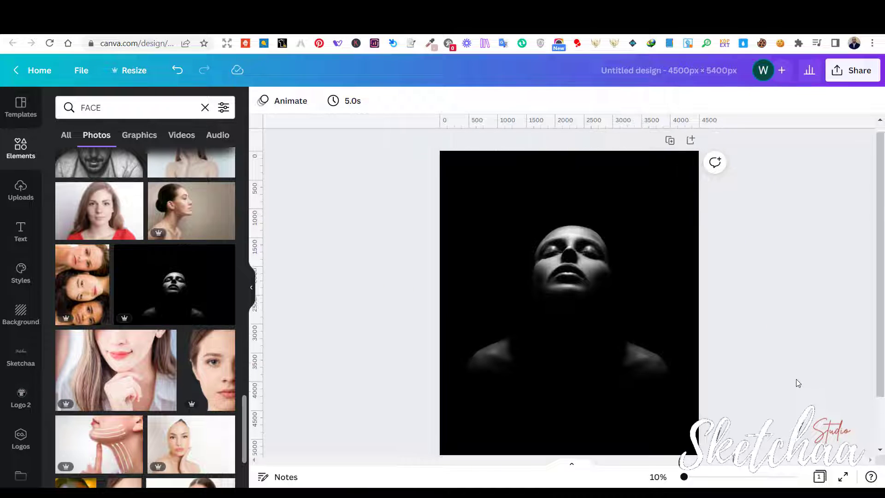
{"action": "scroll", "coordinate": [796, 379], "scroll_direction": "down", "scroll_amount": 2}
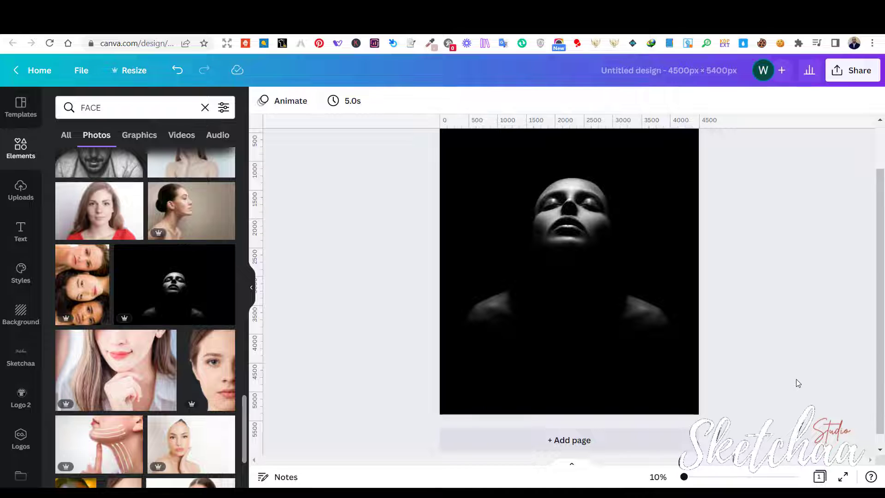
{"action": "scroll", "coordinate": [795, 381], "scroll_direction": "up", "scroll_amount": 2}
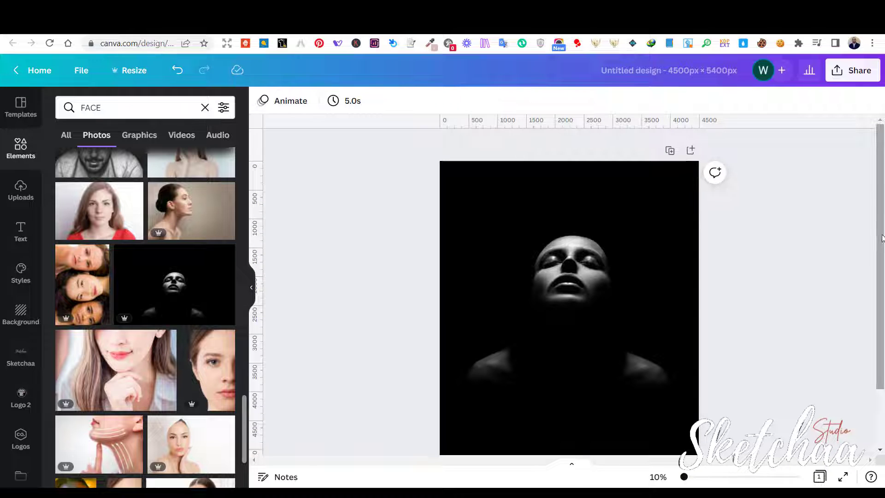
Download the design as a PNG at 4500 × 5400 px.
{"action": "left_click", "coordinate": [839, 73]}
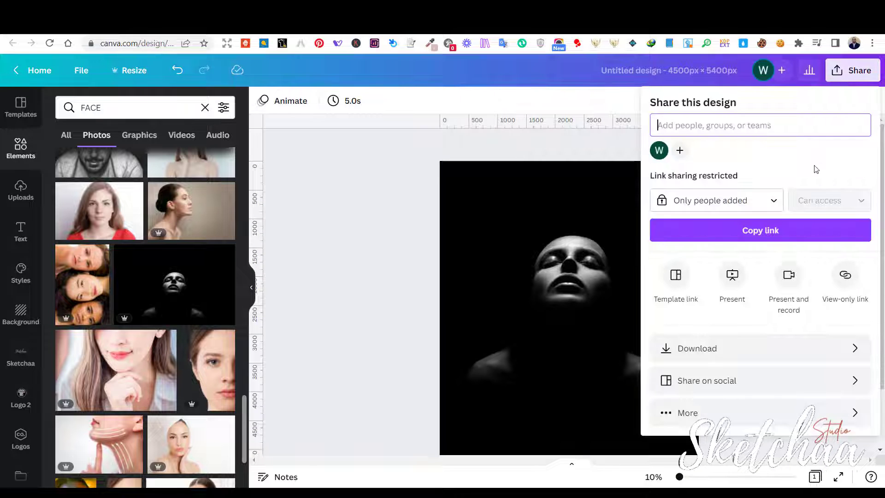
{"action": "left_click", "coordinate": [799, 353]}
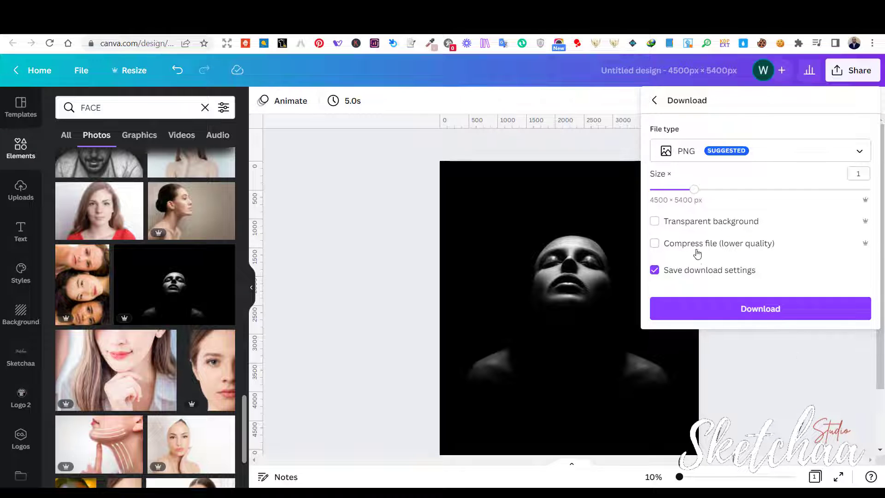
{"action": "left_click", "coordinate": [775, 312]}
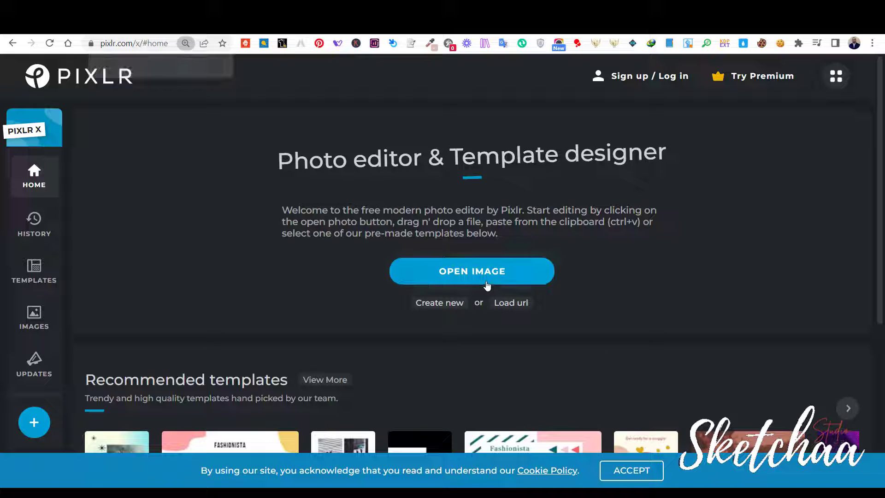
Switch to Pixlr X and open the downloaded face image, pre-resized to Ultra HD at 3200 × 3840 px.
{"action": "left_click", "coordinate": [486, 281]}
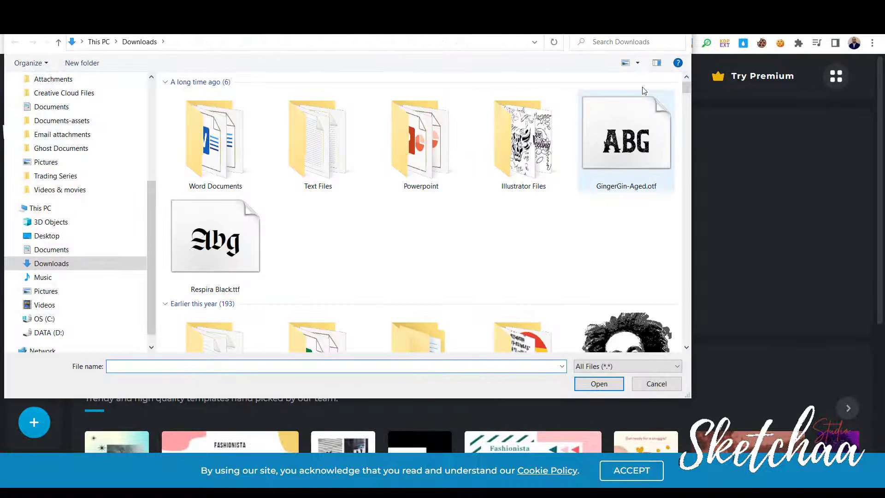
{"action": "double_click", "coordinate": [627, 331]}
{"action": "left_click", "coordinate": [362, 304]}
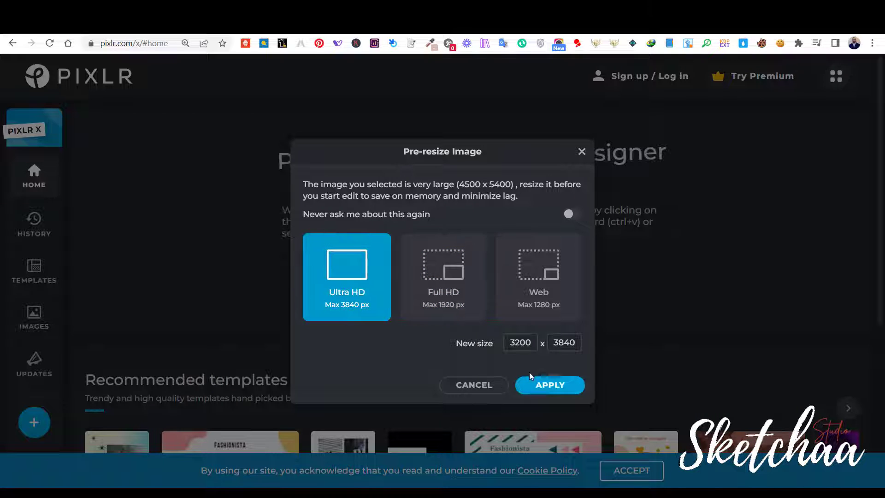
{"action": "left_click", "coordinate": [554, 394]}
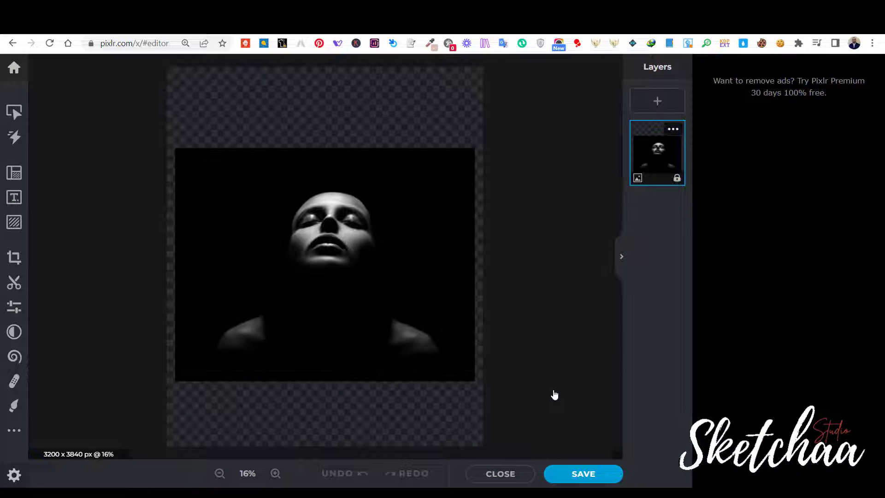
Unlock the image layer and remove its black background with the magic wand Cutout, using tolerance 45 and medium softness.
{"action": "left_click", "coordinate": [677, 179]}
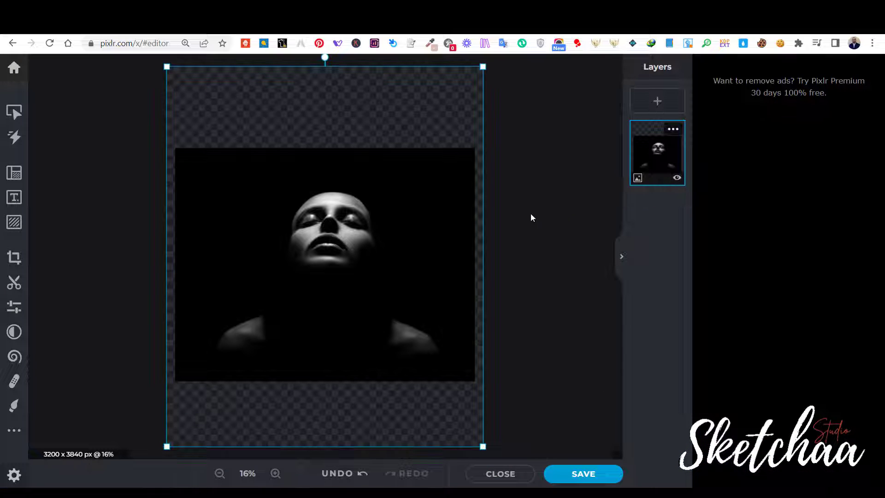
{"action": "left_click", "coordinate": [14, 282]}
{"action": "left_click", "coordinate": [123, 159]}
{"action": "left_click", "coordinate": [93, 158]}
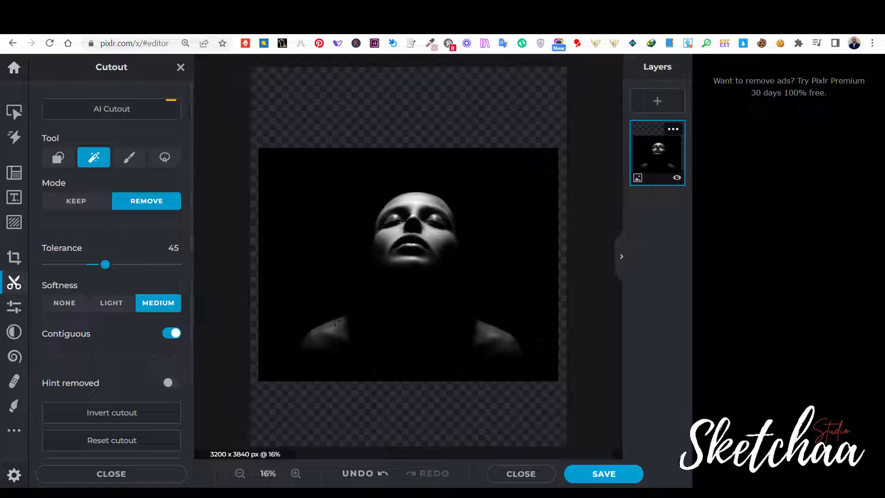
{"action": "left_click", "coordinate": [300, 280]}
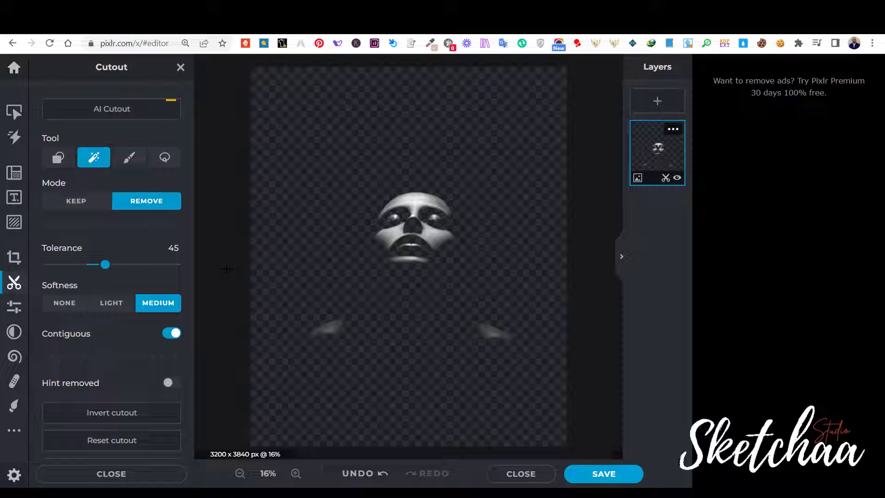
{"action": "key", "text": "ctrl+plus"}
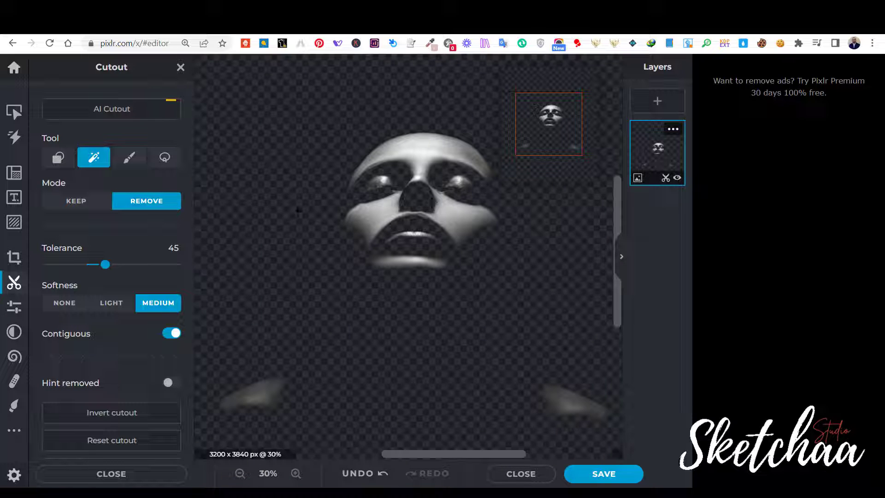
Crop the image tightly around the face to about 1139 × 1017 px and save it as a transparent PNG.
{"action": "left_click", "coordinate": [15, 258]}
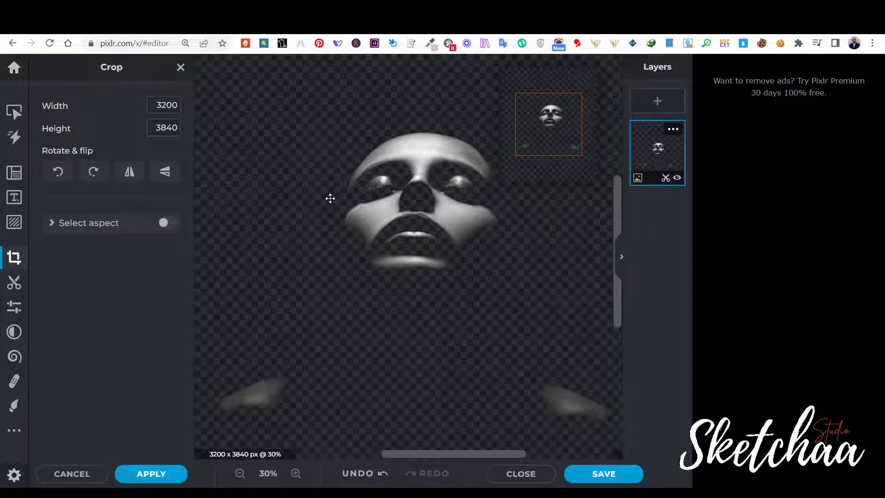
{"action": "scroll", "coordinate": [445, 328], "scroll_direction": "down", "scroll_amount": 3}
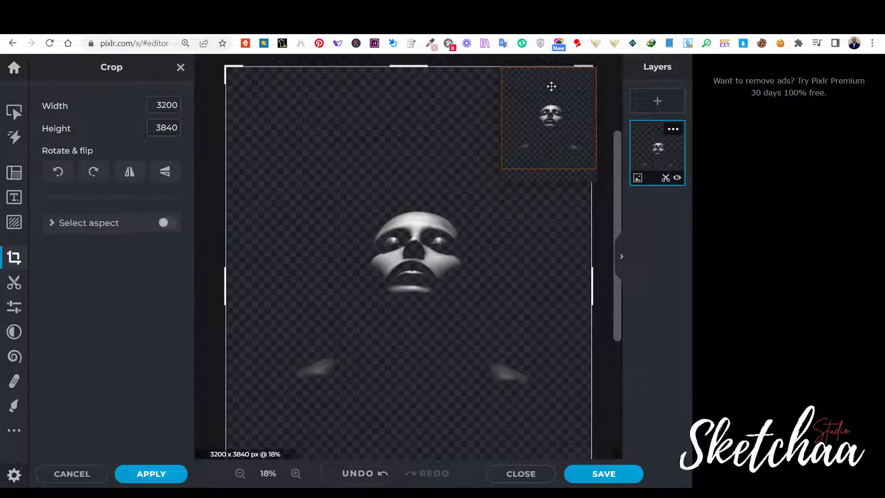
{"action": "left_click_drag", "start_coordinate": [228, 68], "coordinate": [313, 199]}
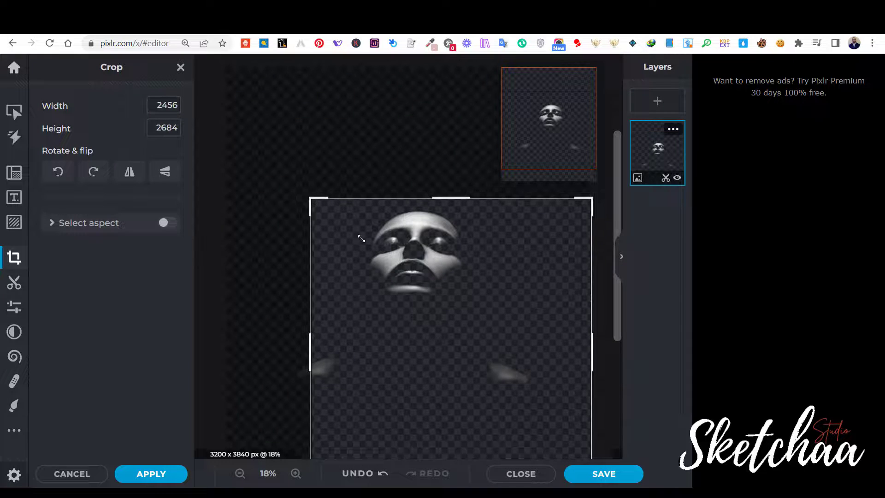
{"action": "scroll", "coordinate": [473, 292], "scroll_direction": "down", "scroll_amount": 2}
{"action": "left_click_drag", "start_coordinate": [448, 409], "coordinate": [449, 285]}
{"action": "left_click_drag", "start_coordinate": [533, 245], "coordinate": [459, 245]}
{"action": "left_click_drag", "start_coordinate": [339, 241], "coordinate": [367, 242]}
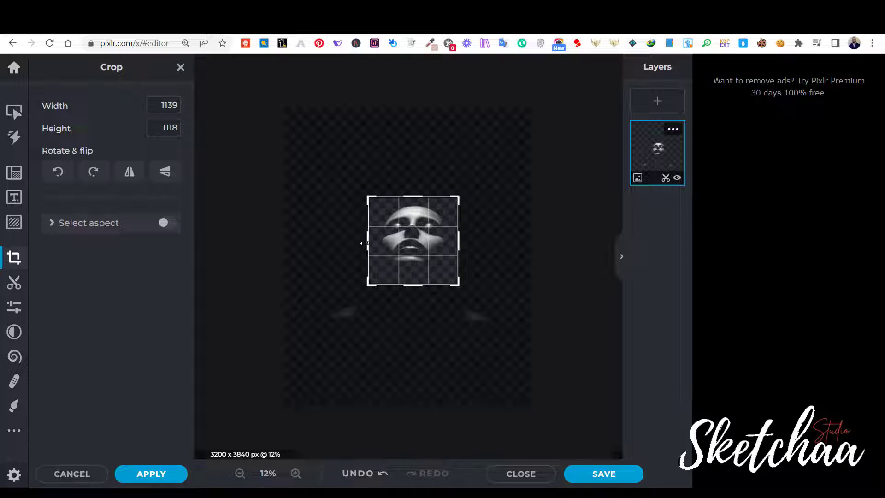
{"action": "left_click_drag", "start_coordinate": [413, 285], "coordinate": [415, 277]}
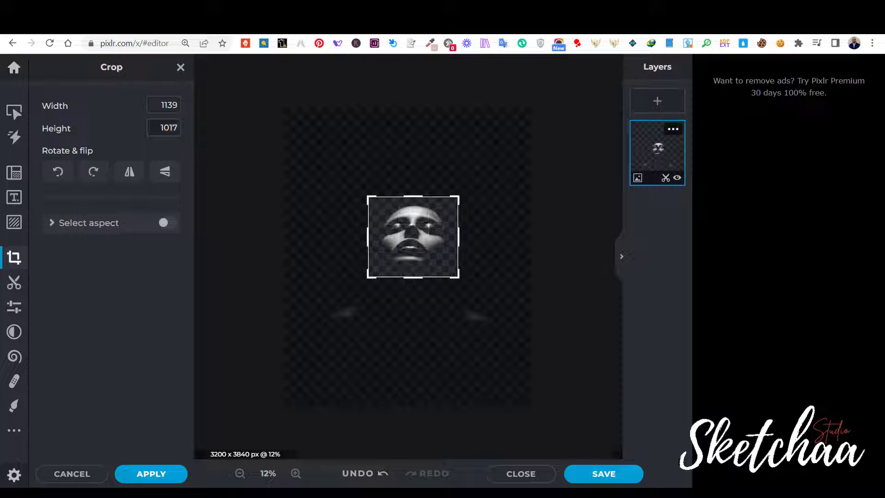
{"action": "left_click", "coordinate": [608, 475]}
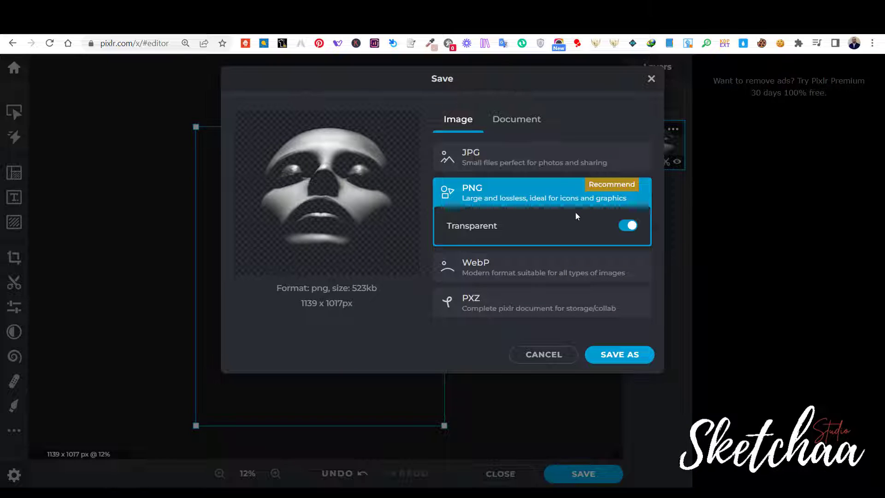
{"action": "left_click", "coordinate": [623, 356]}
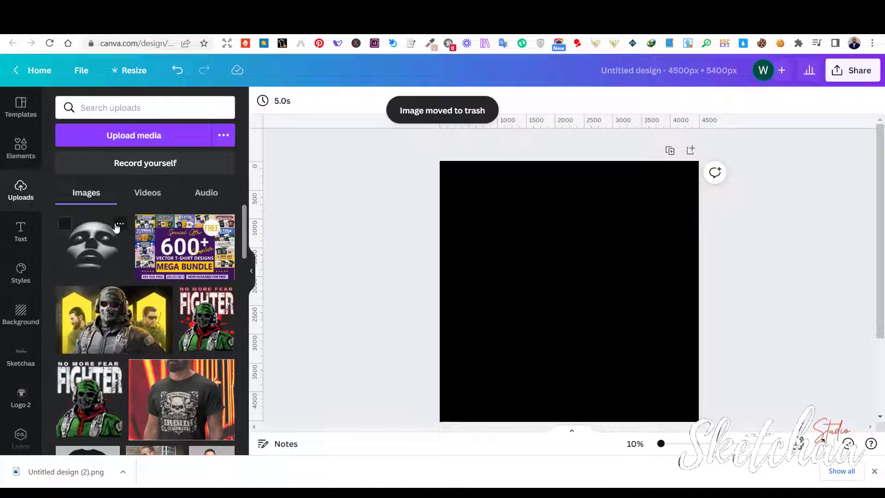
Switch back to Canva, move the existing Face.png upload to trash and upload the cut-out face image from the computer.
{"action": "left_click", "coordinate": [119, 225]}
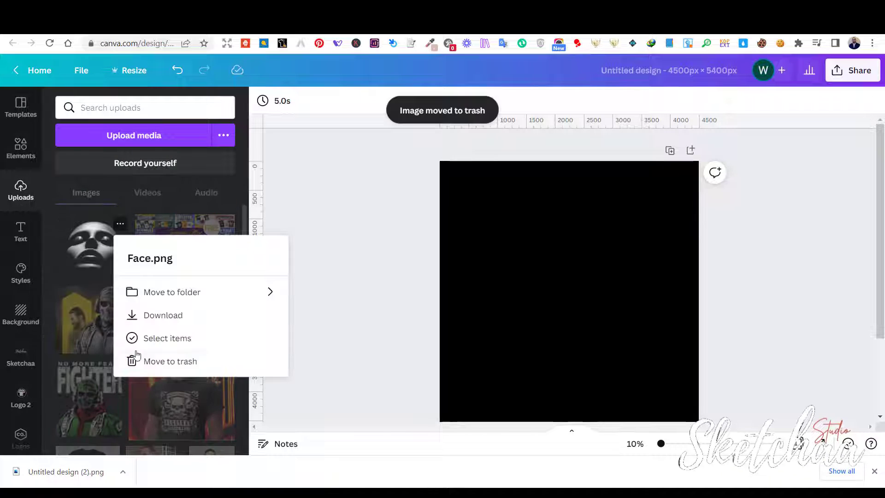
{"action": "left_click", "coordinate": [157, 361]}
{"action": "left_click", "coordinate": [142, 135]}
{"action": "scroll", "coordinate": [689, 91], "scroll_direction": "down", "scroll_amount": 5}
{"action": "left_click_drag", "start_coordinate": [687, 148], "coordinate": [699, 343]}
{"action": "double_click", "coordinate": [421, 291]}
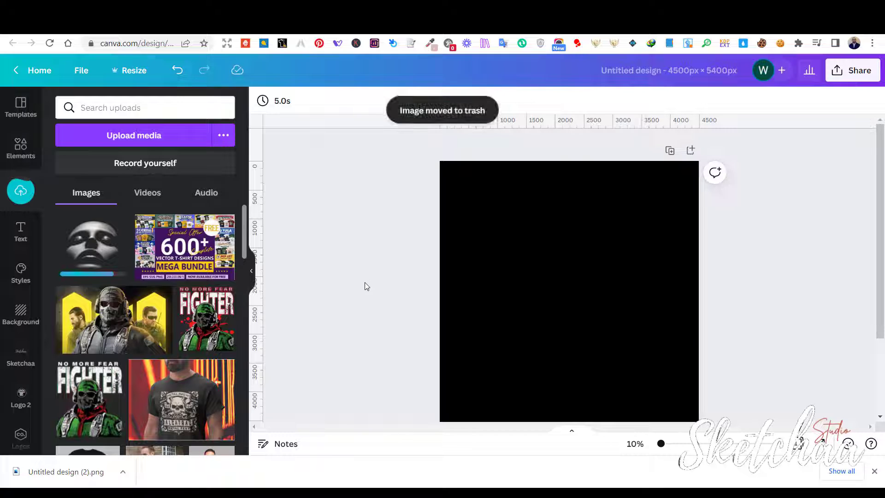
Place the uploaded cut-out face on the black page and enlarge it to over three quarters of the page width.
{"action": "left_click", "coordinate": [100, 259]}
{"action": "left_click_drag", "start_coordinate": [651, 240], "coordinate": [691, 203]}
{"action": "scroll", "coordinate": [737, 239], "scroll_direction": "down", "scroll_amount": 1}
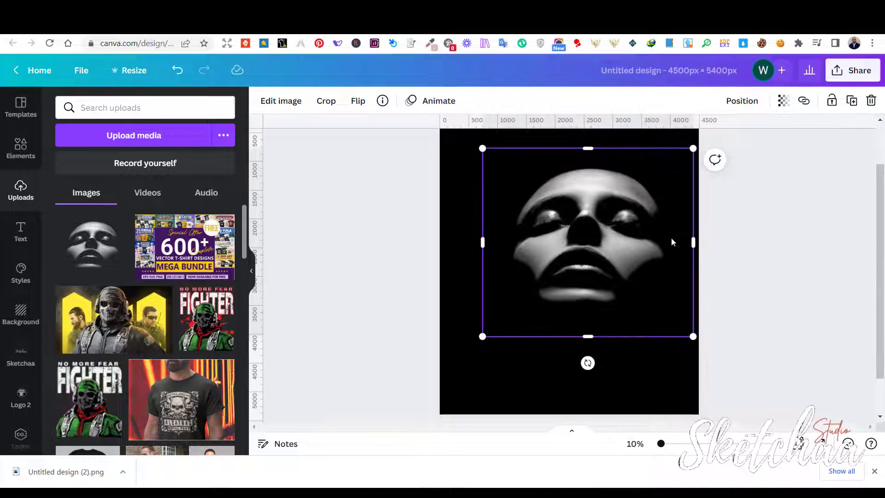
Apply the Halftone effect from the Screen effects to the face image and bring up its scale setting.
{"action": "left_click", "coordinate": [280, 100]}
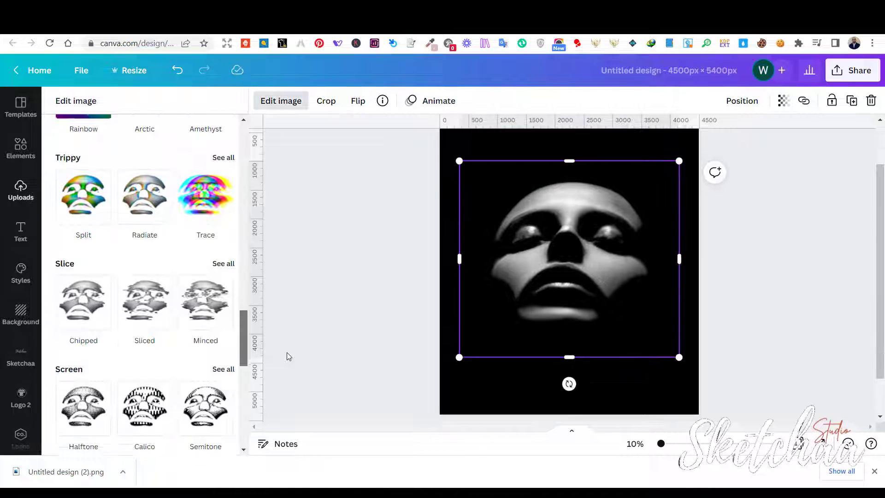
{"action": "left_click", "coordinate": [215, 312]}
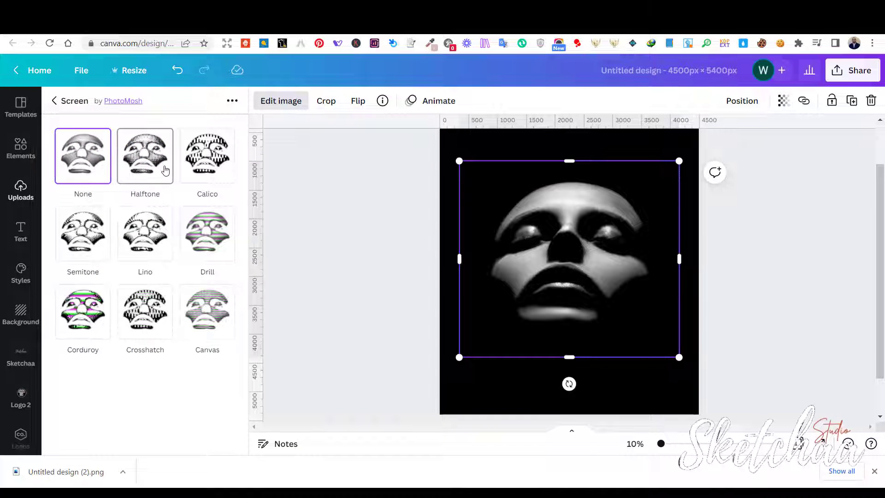
{"action": "left_click", "coordinate": [138, 170]}
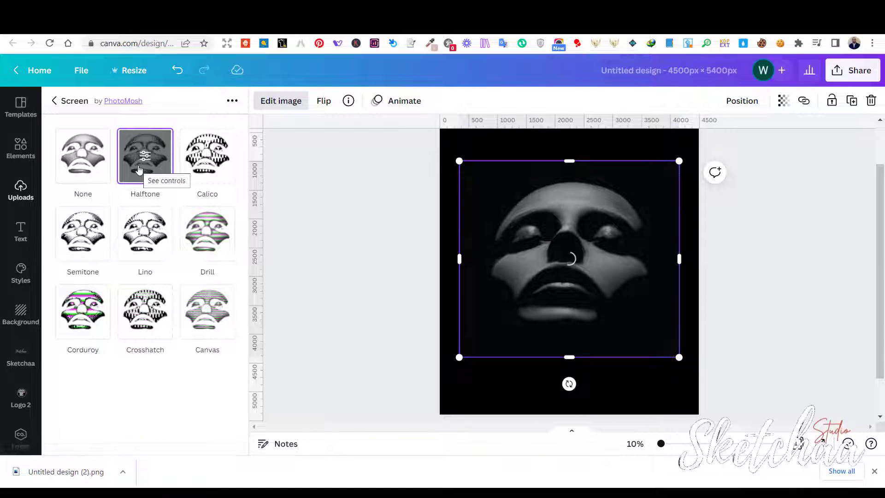
{"action": "left_click", "coordinate": [144, 158]}
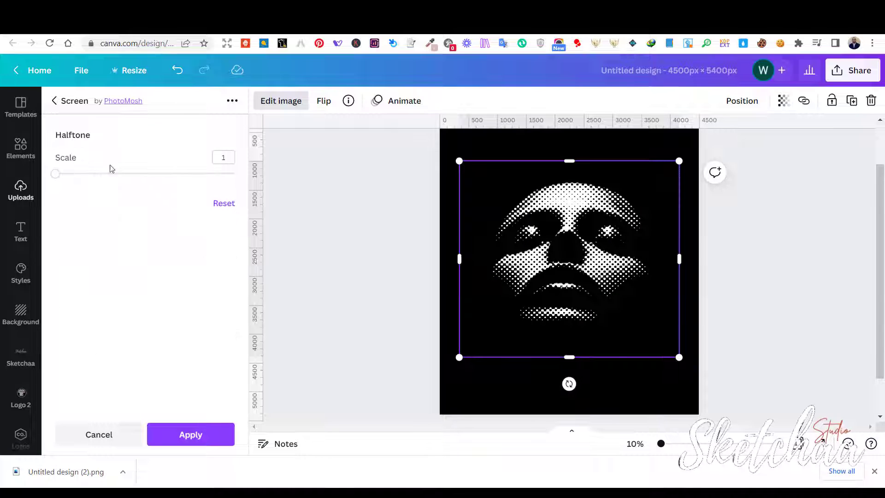
Set the Halftone scale to 1.77, checking the dot pattern up close, and apply it to the face.
{"action": "left_click_drag", "start_coordinate": [55, 174], "coordinate": [96, 173]}
{"action": "left_click_drag", "start_coordinate": [662, 444], "coordinate": [665, 443]}
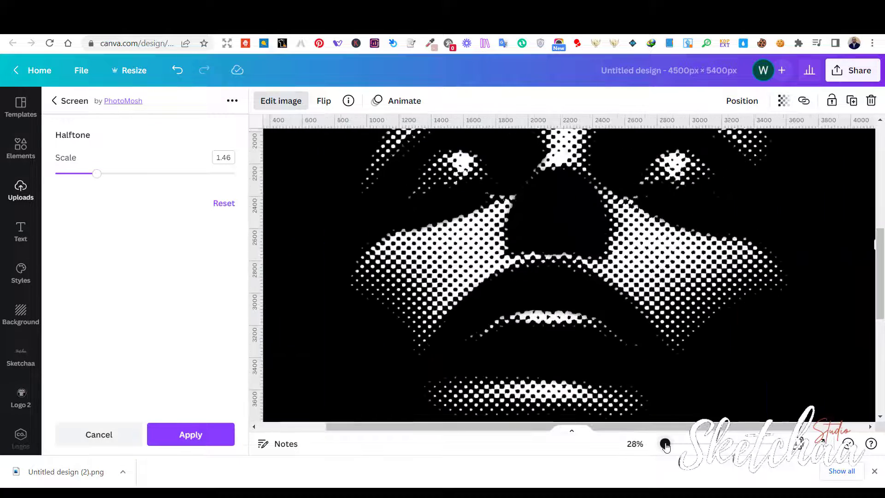
{"action": "scroll", "coordinate": [672, 397], "scroll_direction": "up", "scroll_amount": 2}
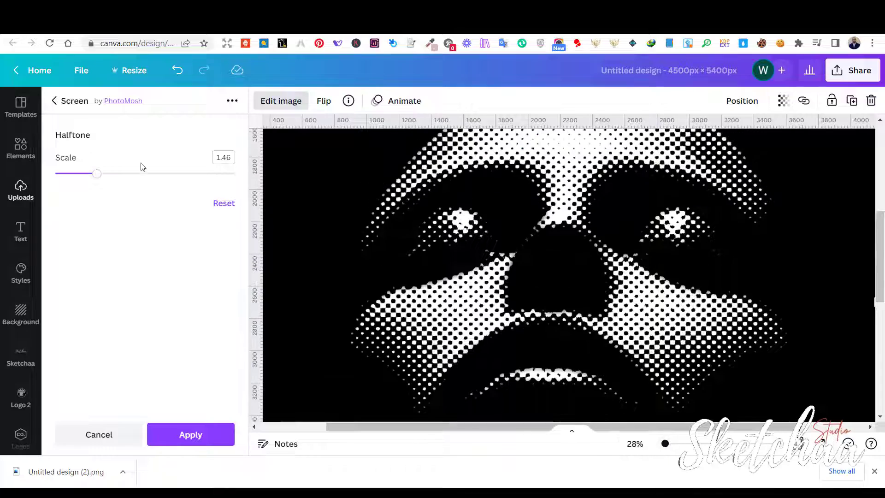
{"action": "left_click", "coordinate": [100, 174]}
{"action": "left_click_drag", "start_coordinate": [101, 175], "coordinate": [125, 174]}
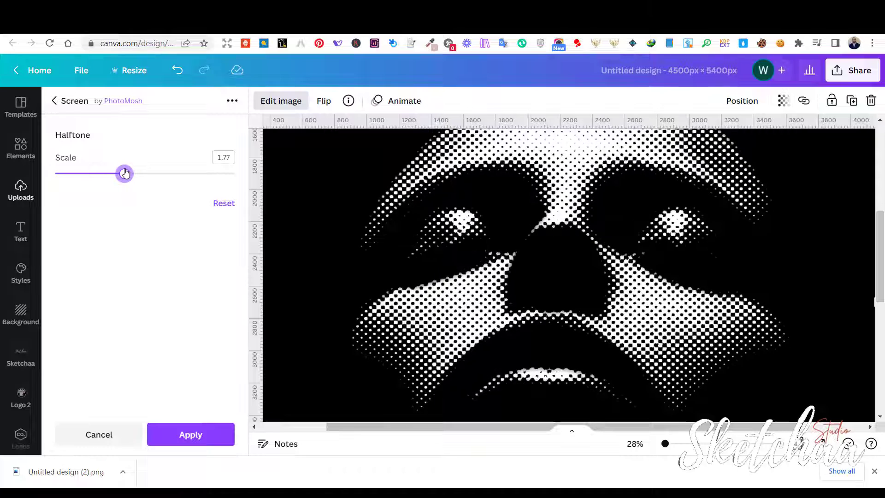
{"action": "left_click", "coordinate": [191, 436]}
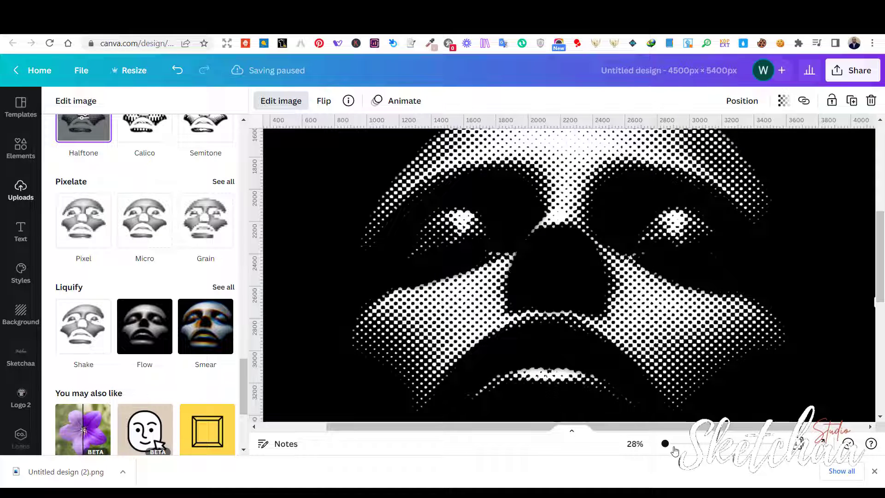
{"action": "left_click_drag", "start_coordinate": [666, 446], "coordinate": [661, 443]}
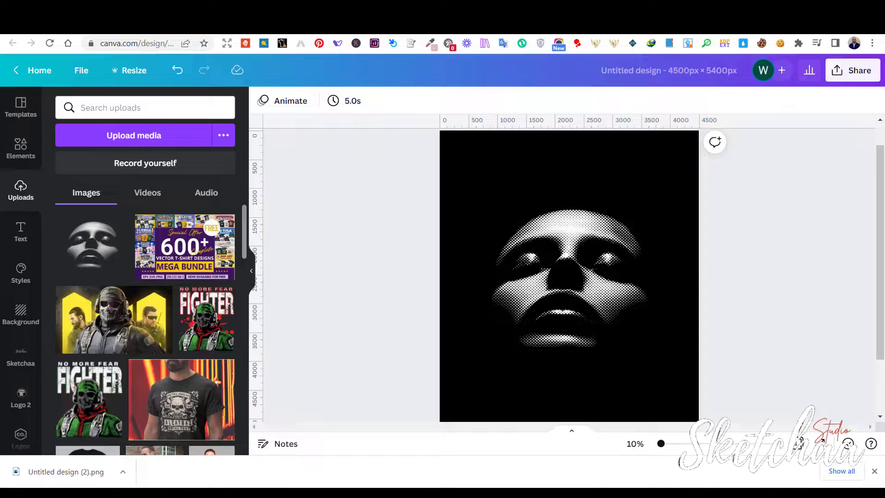
Choose Respira Black.ttf for upload to the Brand Kit fonts, but cancel the upload and close the Brand Kit.
{"action": "left_click", "coordinate": [20, 272]}
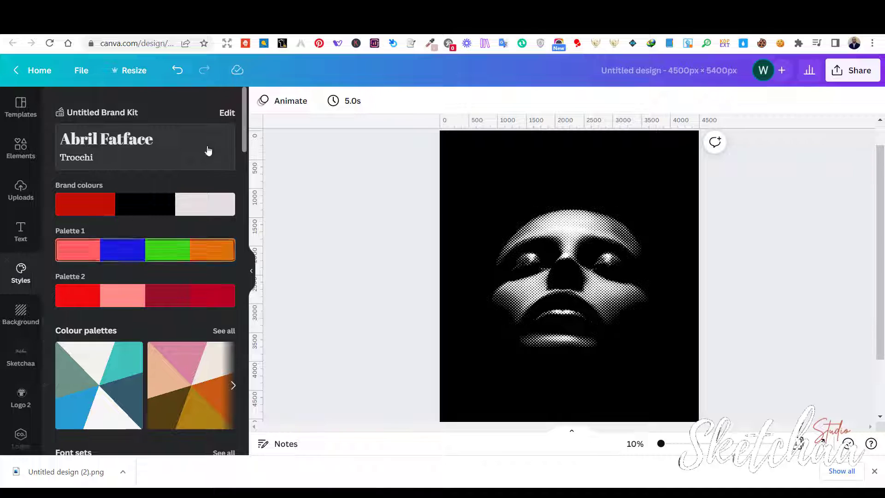
{"action": "left_click", "coordinate": [227, 113]}
{"action": "left_click_drag", "start_coordinate": [683, 197], "coordinate": [695, 379]}
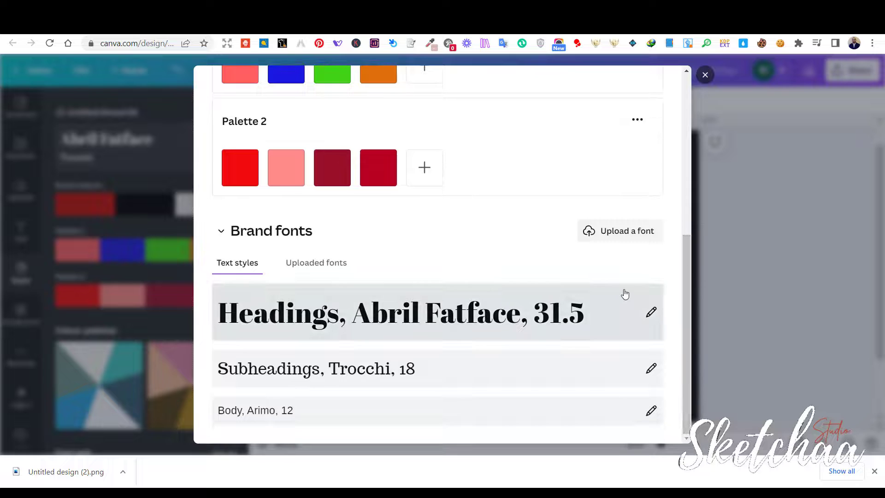
{"action": "left_click", "coordinate": [622, 231]}
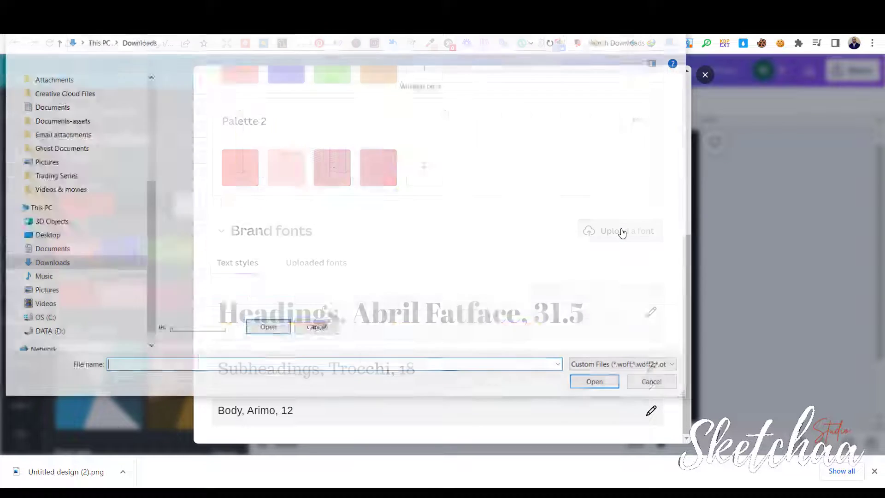
{"action": "left_click", "coordinate": [246, 258]}
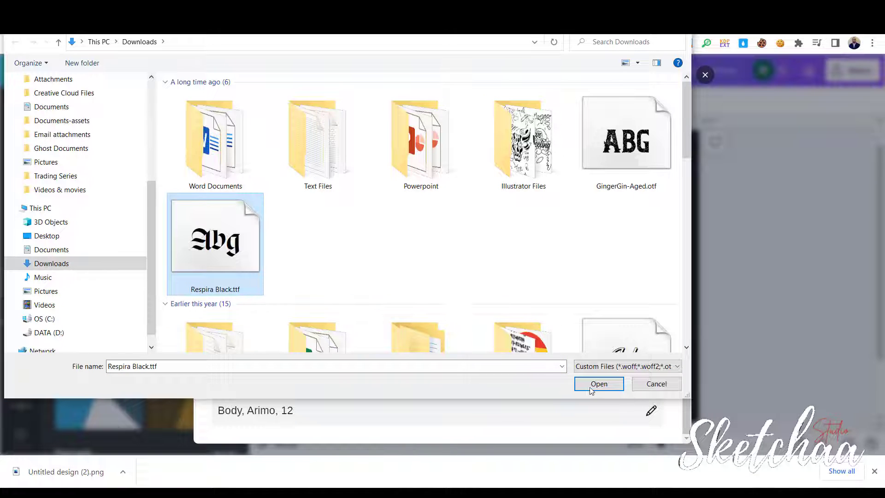
{"action": "left_click", "coordinate": [644, 390]}
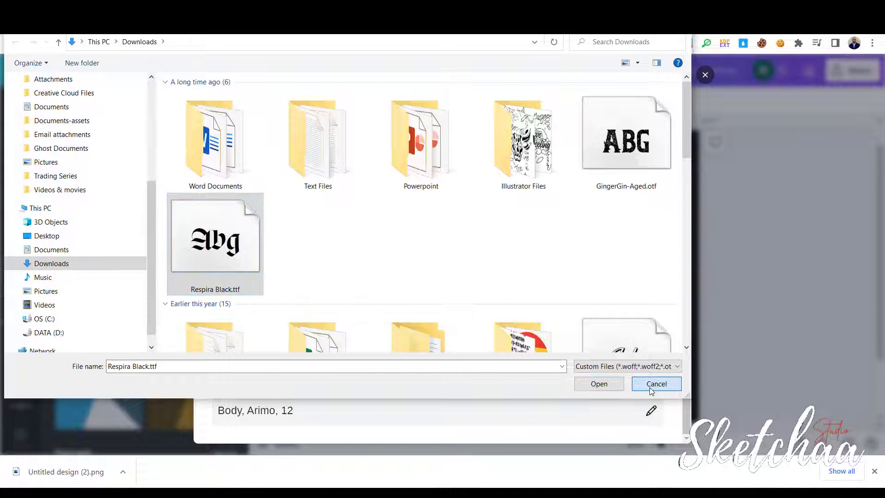
{"action": "left_click", "coordinate": [705, 76]}
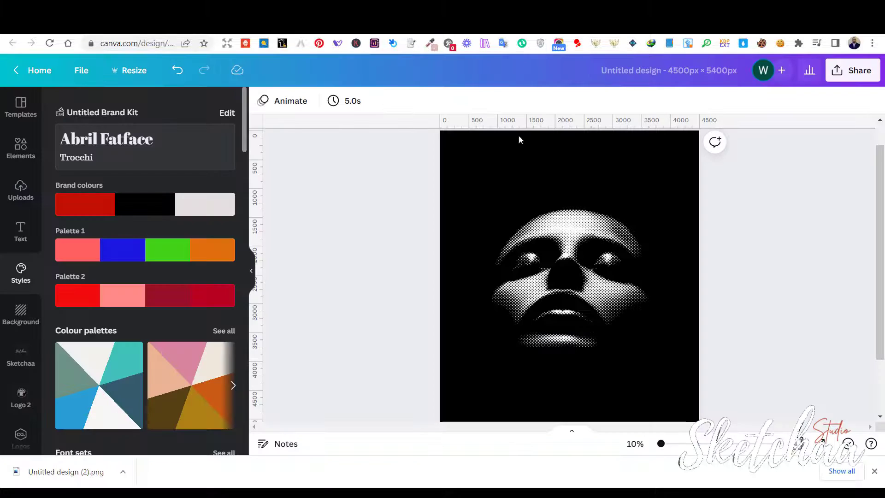
Enlarge the halftone face to about nine tenths of the page width and centre it vertically on the page.
{"action": "left_click", "coordinate": [677, 193]}
{"action": "left_click_drag", "start_coordinate": [681, 186], "coordinate": [690, 173]}
{"action": "left_click_drag", "start_coordinate": [596, 238], "coordinate": [594, 241]}
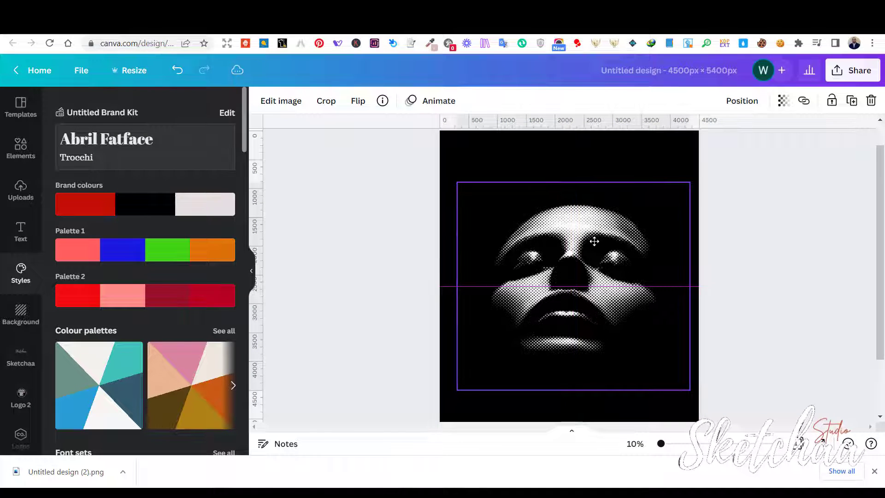
{"action": "left_click", "coordinate": [758, 242]}
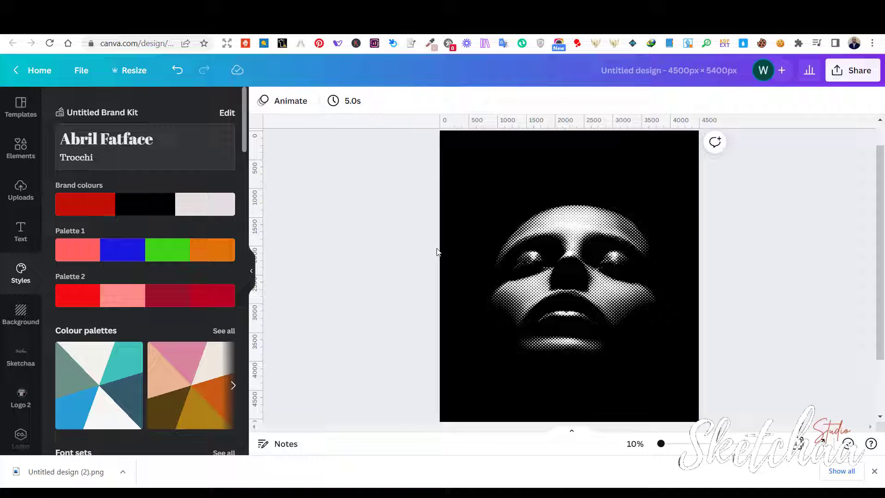
Add a text box above the face reading "Broken" in Respira Black at size 424.
{"action": "key", "text": "t"}
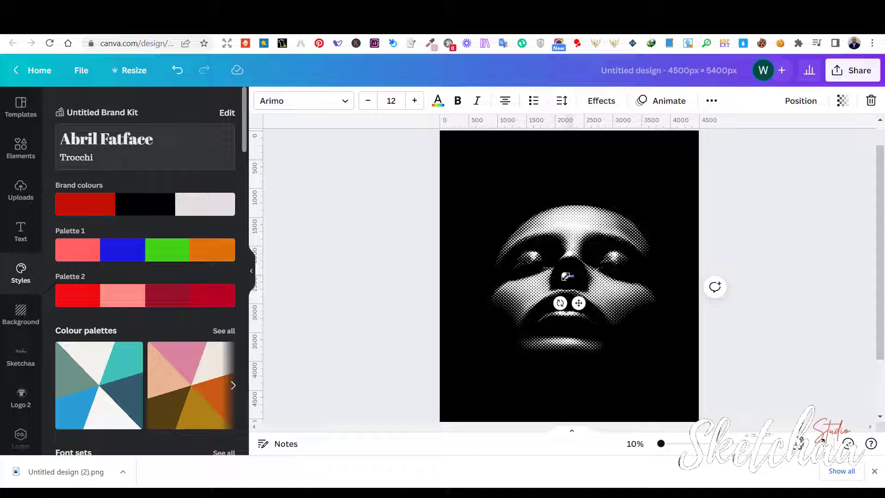
{"action": "left_click_drag", "start_coordinate": [564, 272], "coordinate": [486, 200]}
{"action": "key", "text": "BackSpace"}
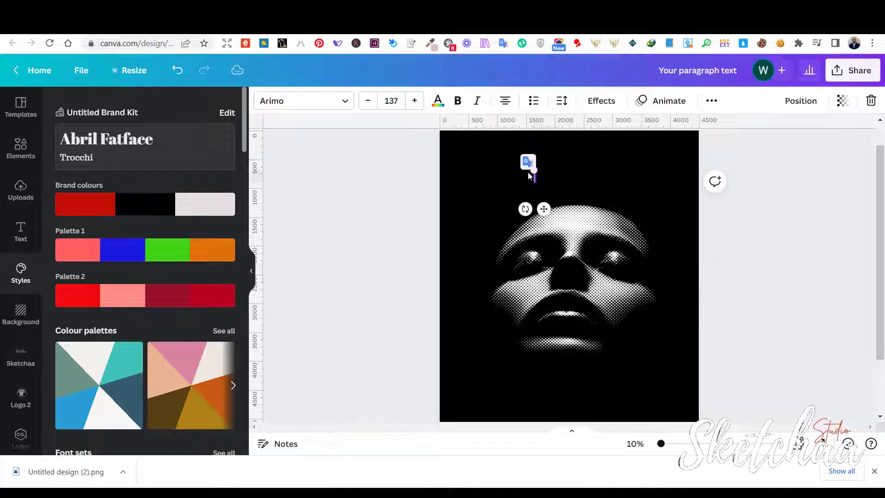
{"action": "type", "text": "BRICKEN"}
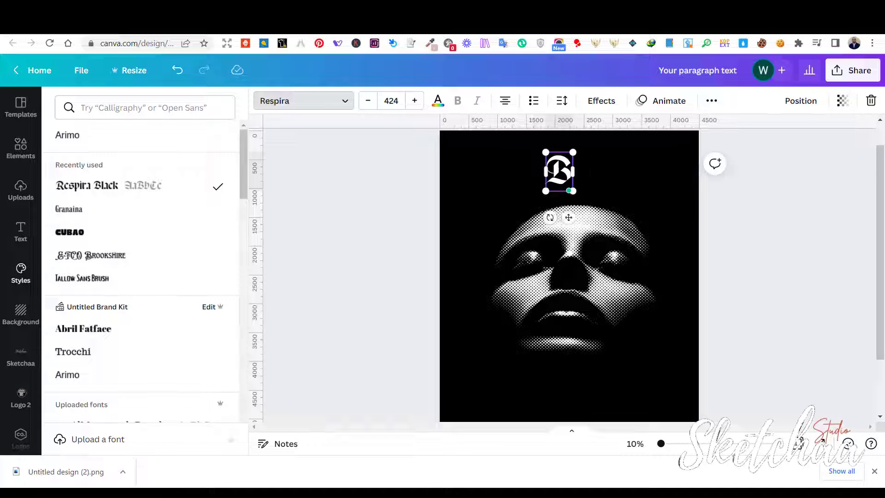
{"action": "type", "text": "roken"}
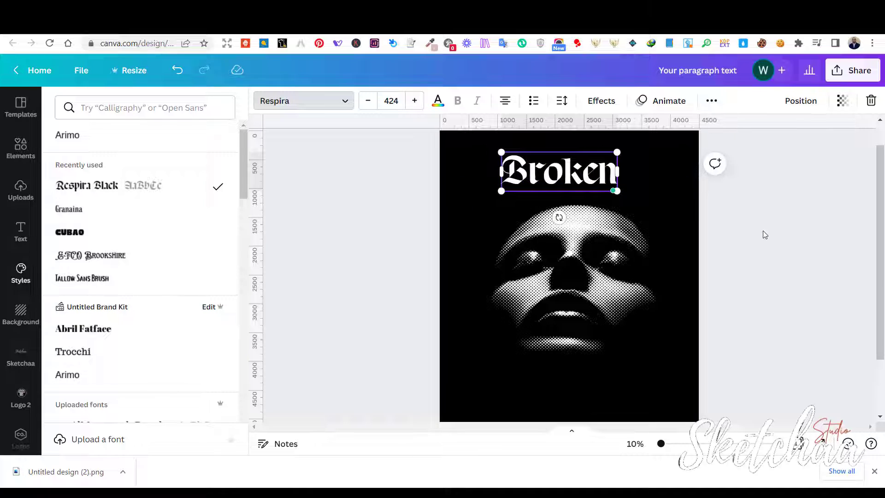
Enlarge the "Broken" text to size 641 and position it near the page's top edge.
{"action": "key", "text": "Escape"}
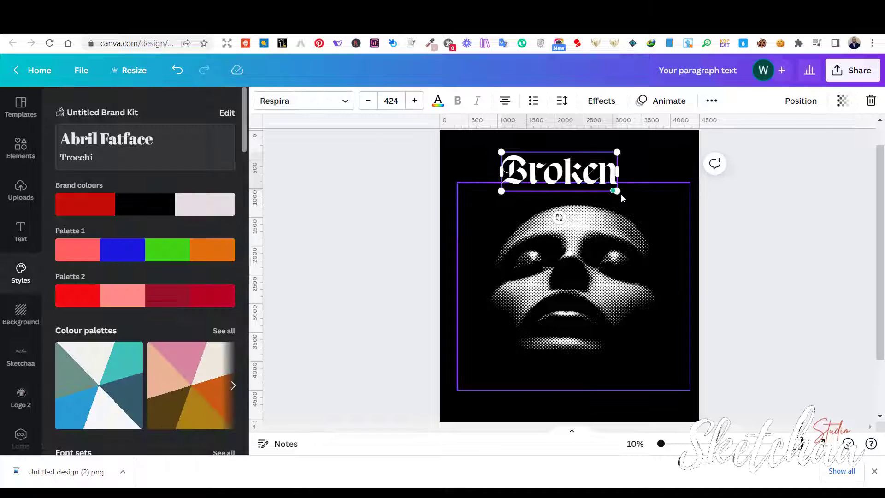
{"action": "key", "text": "Escape"}
{"action": "left_click", "coordinate": [604, 187]}
{"action": "left_click_drag", "start_coordinate": [618, 191], "coordinate": [676, 211]}
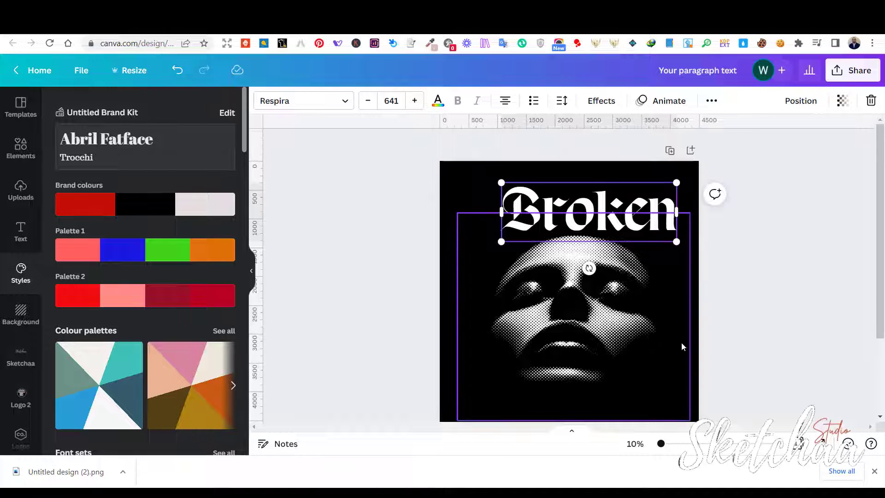
{"action": "left_click", "coordinate": [725, 292]}
Duplicate the "Broken" text, offset the copy below and slightly left of it, and change its wording to "Dreams".
{"action": "left_click_drag", "start_coordinate": [607, 212], "coordinate": [573, 233]}
{"action": "key", "text": "ctrl+d"}
{"action": "double_click", "coordinate": [574, 233]}
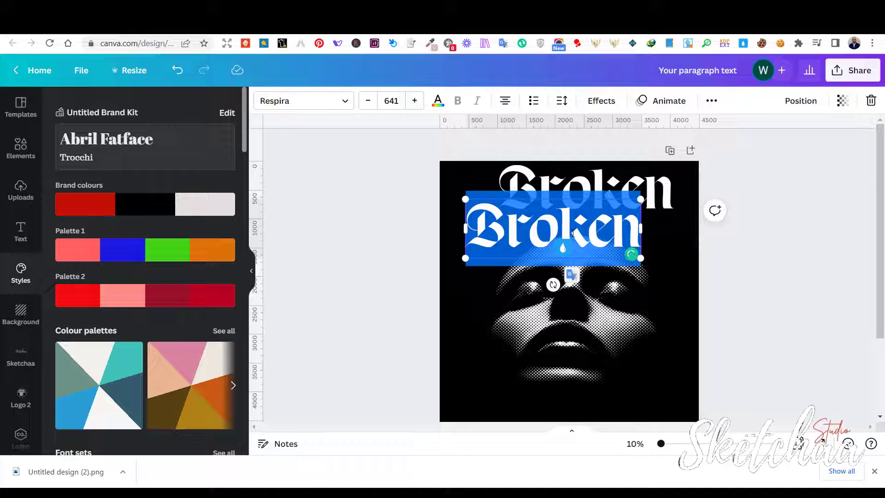
{"action": "type", "text": "Dreams"}
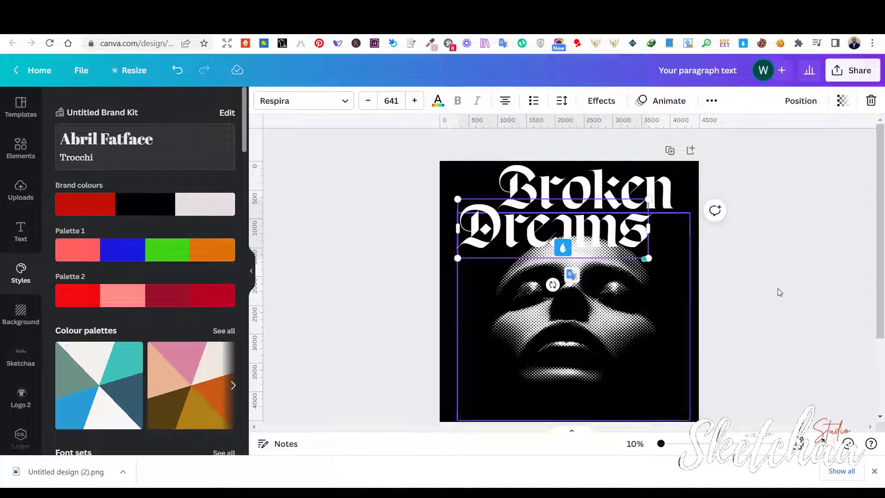
{"action": "left_click", "coordinate": [777, 291]}
Shift the halftone face slightly to the left beneath the title text.
{"action": "left_click", "coordinate": [540, 293]}
{"action": "left_click_drag", "start_coordinate": [539, 292], "coordinate": [535, 291]}
{"action": "left_click", "coordinate": [324, 268]}
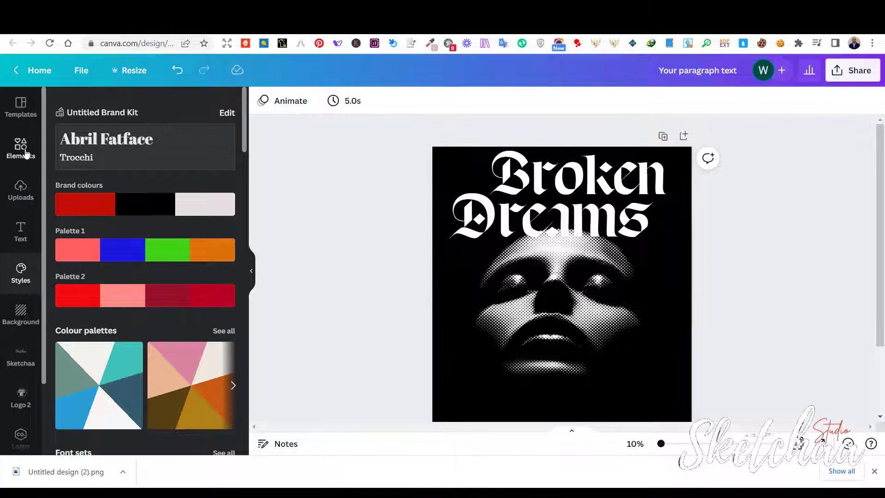
Search the graphics elements for "barcode" and insert a plain barcode without digits into the design.
{"action": "left_click", "coordinate": [29, 154]}
{"action": "left_click_drag", "start_coordinate": [125, 109], "coordinate": [68, 107]}
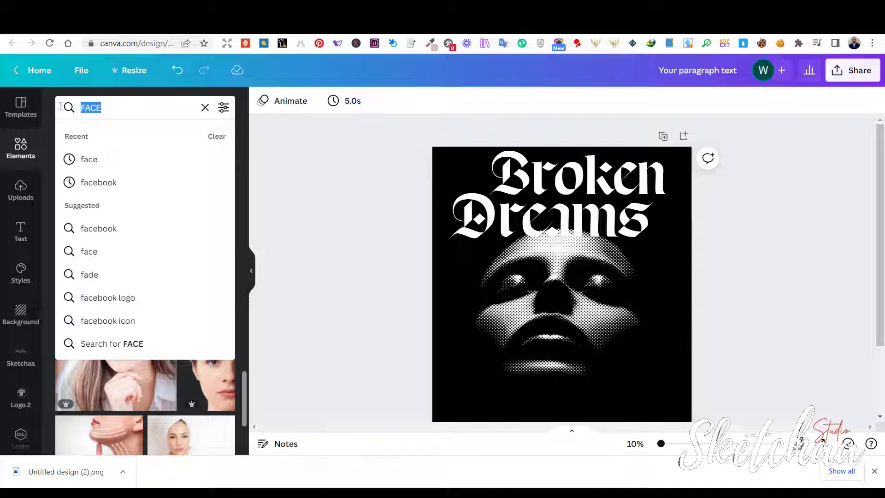
{"action": "type", "text": "bar"}
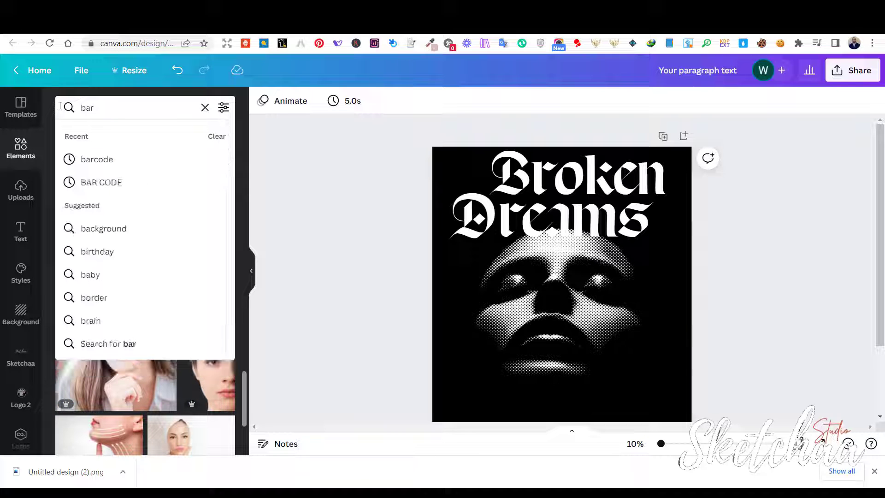
{"action": "left_click", "coordinate": [102, 162]}
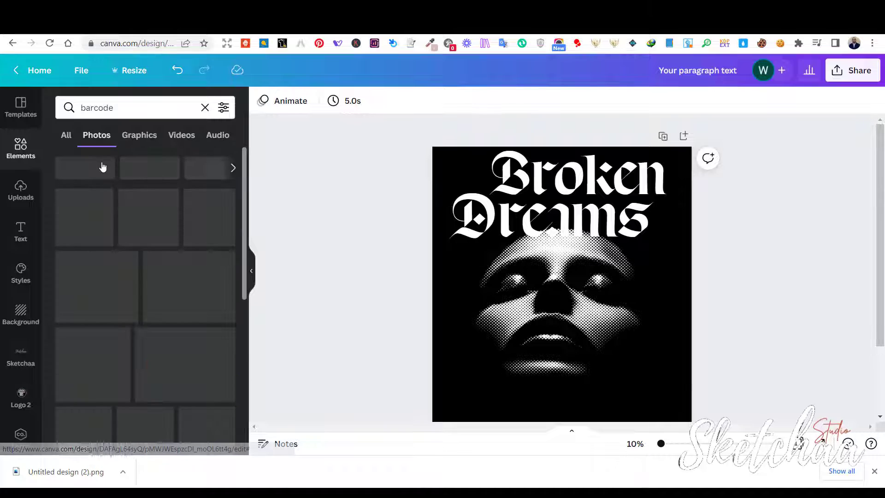
{"action": "left_click", "coordinate": [139, 135]}
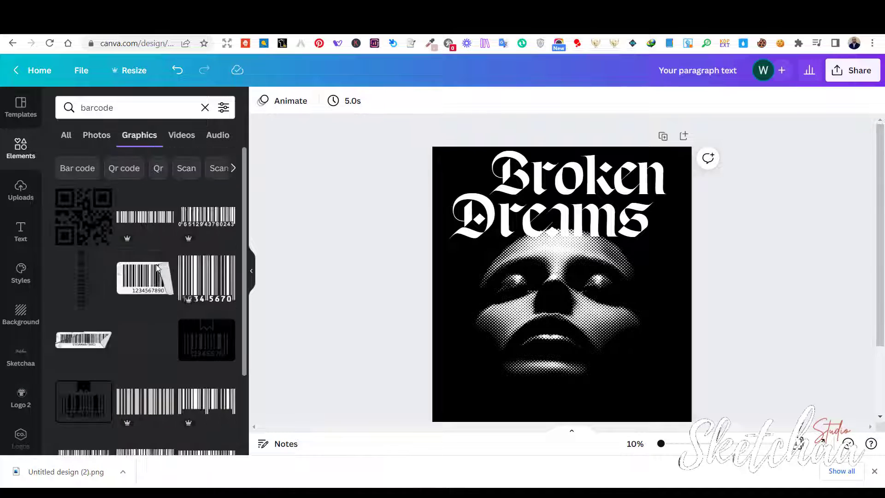
{"action": "left_click", "coordinate": [156, 279]}
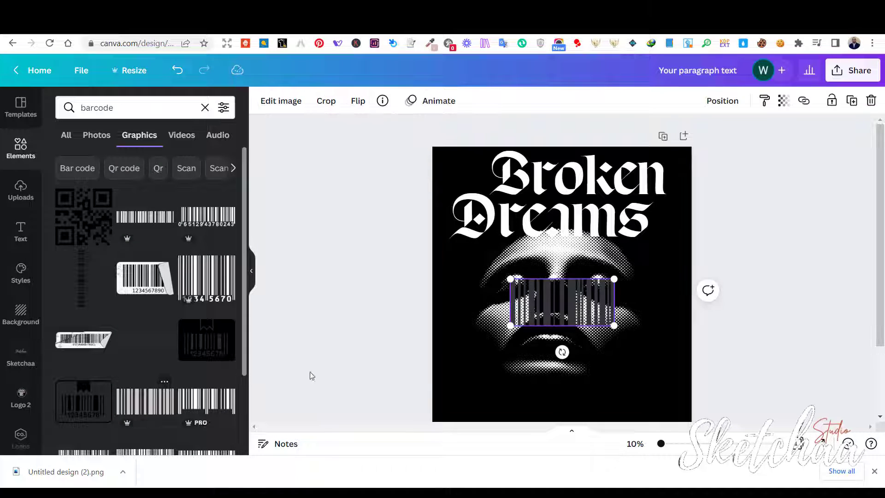
Recolour the inserted barcode white.
{"action": "left_click", "coordinate": [259, 104]}
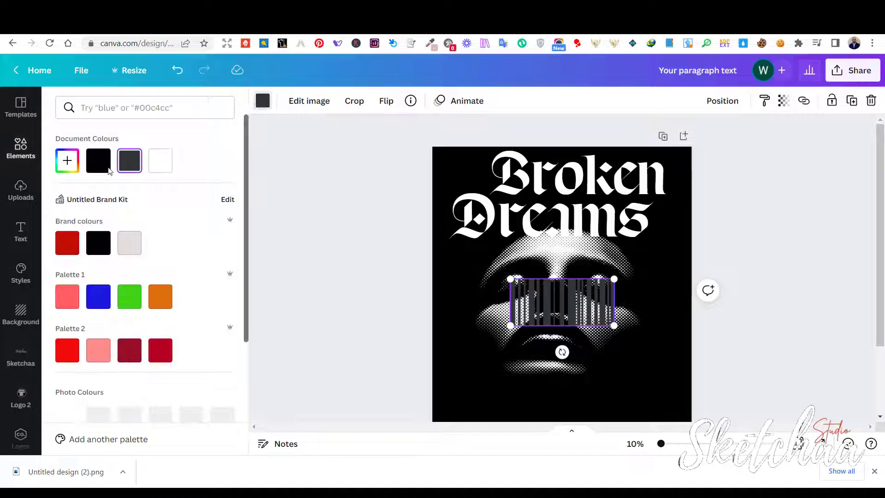
{"action": "left_click", "coordinate": [164, 161]}
{"action": "left_click", "coordinate": [736, 329]}
Shrink the barcode to a little under a quarter of the page width and place it below the face at the page's lower left.
{"action": "left_click_drag", "start_coordinate": [567, 295], "coordinate": [535, 326]}
{"action": "left_click_drag", "start_coordinate": [582, 309], "coordinate": [425, 393]}
{"action": "scroll", "coordinate": [727, 344], "scroll_direction": "down", "scroll_amount": 2}
{"action": "scroll", "coordinate": [725, 348], "scroll_direction": "up", "scroll_amount": 1}
Enlarge the halftone face until its frame spans nearly the full page width.
{"action": "left_click", "coordinate": [570, 280]}
{"action": "left_click_drag", "start_coordinate": [676, 391], "coordinate": [679, 395]}
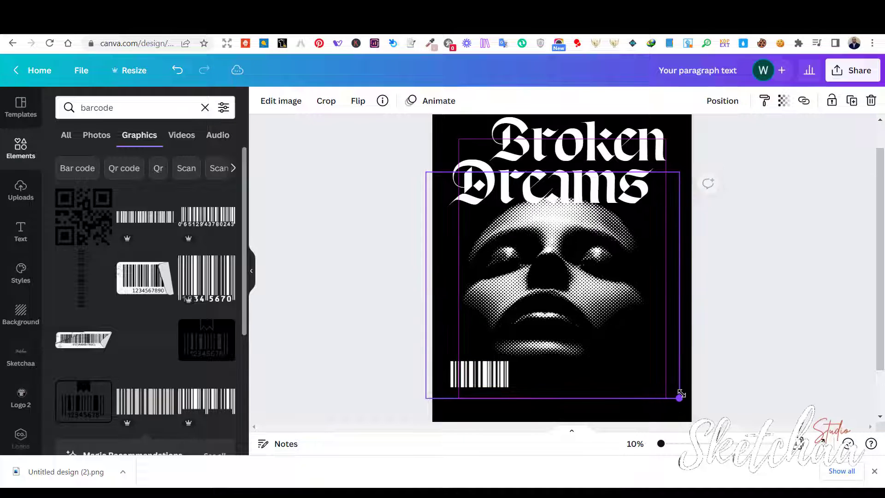
{"action": "left_click", "coordinate": [776, 319]}
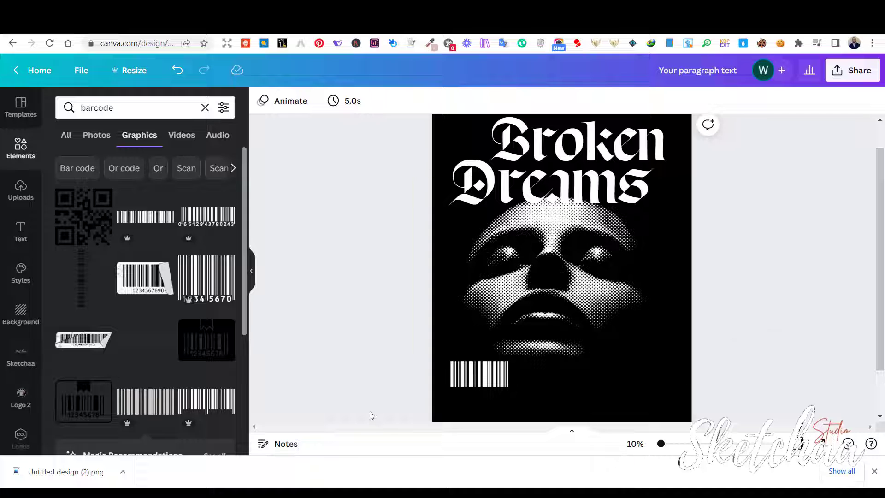
Lower the barcode to the page's bottom margin guide and enlarge the word "Dreams" slightly to font size 693.
{"action": "left_click_drag", "start_coordinate": [499, 375], "coordinate": [497, 386]}
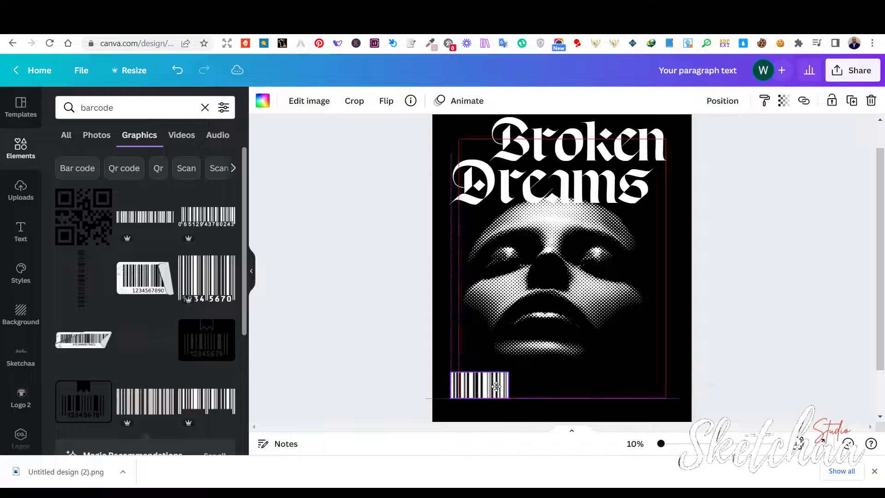
{"action": "left_click", "coordinate": [762, 347]}
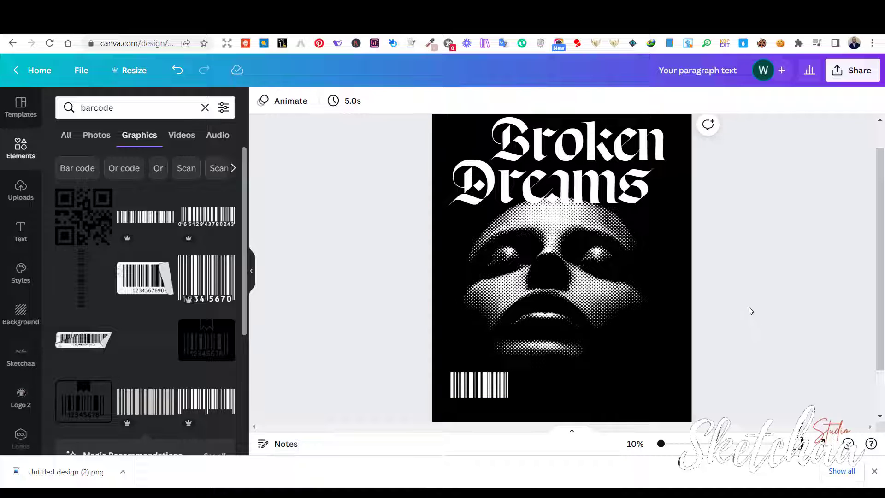
{"action": "left_click", "coordinate": [479, 203]}
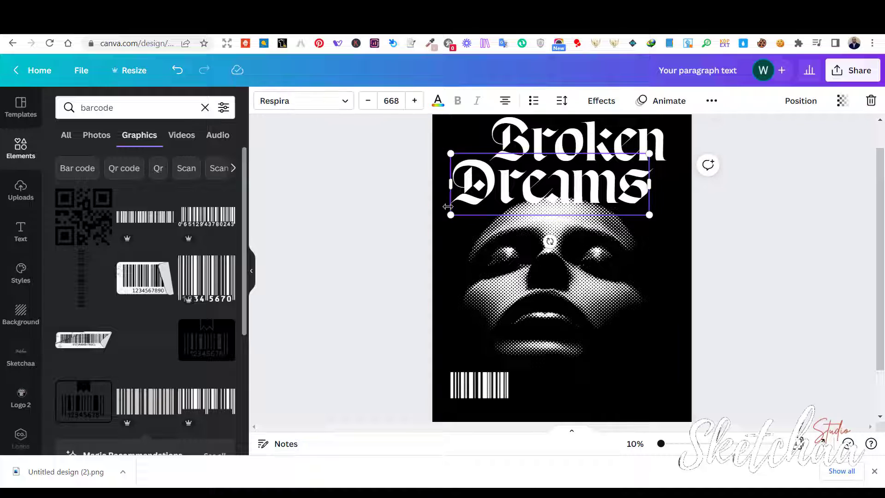
{"action": "left_click_drag", "start_coordinate": [451, 214], "coordinate": [444, 217]}
{"action": "left_click", "coordinate": [834, 292]}
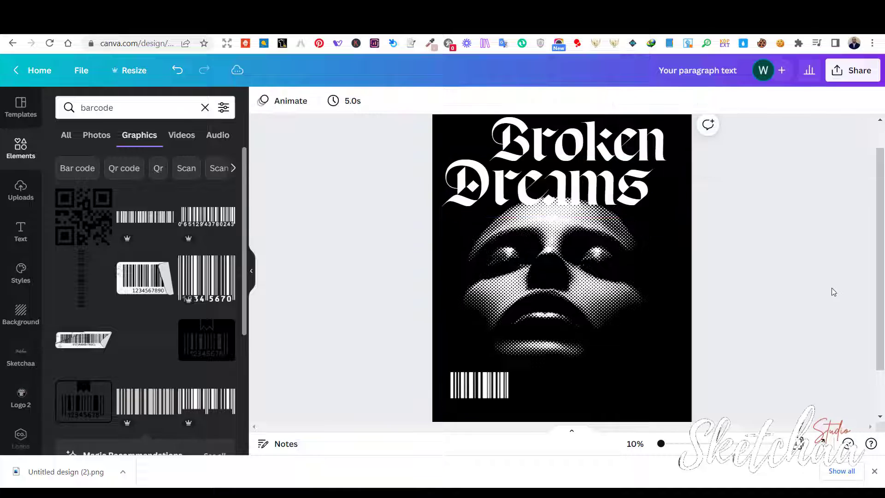
Search the web for "random text" in a new browser tab and open lipsum.com.
{"action": "key", "text": "ctrl+t"}
{"action": "type", "text": "rand"}
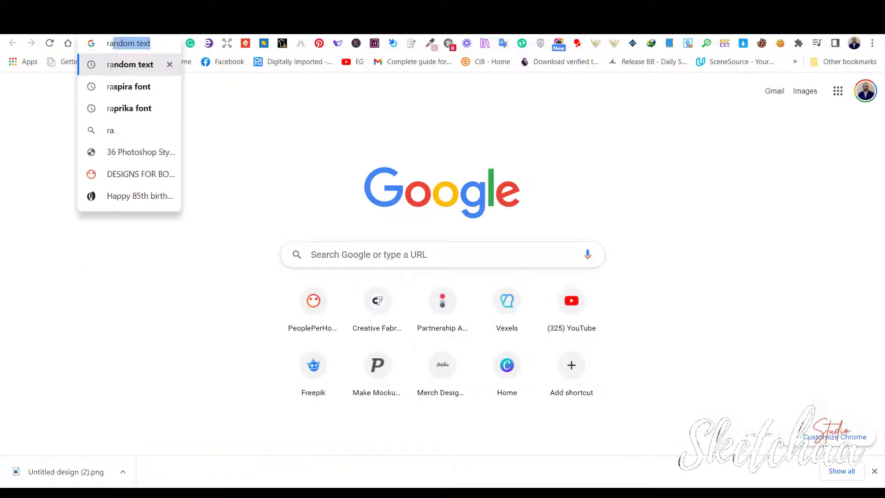
{"action": "type", "text": "om text"}
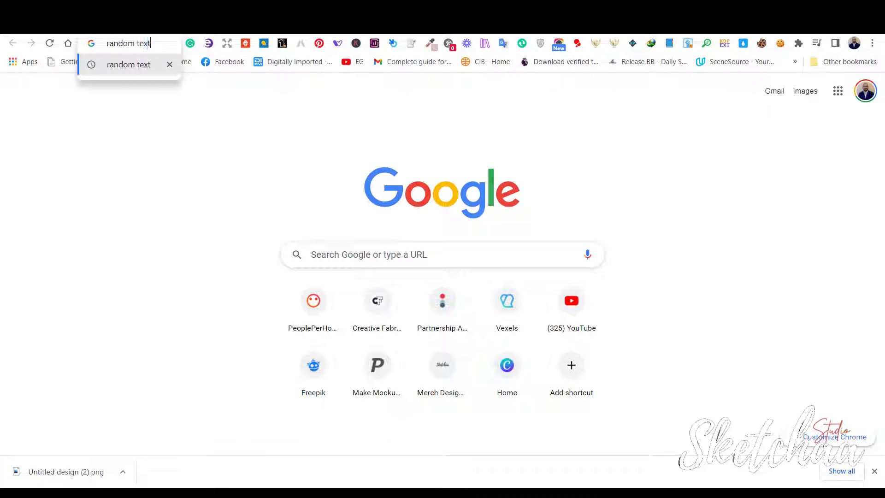
{"action": "key", "text": "Return"}
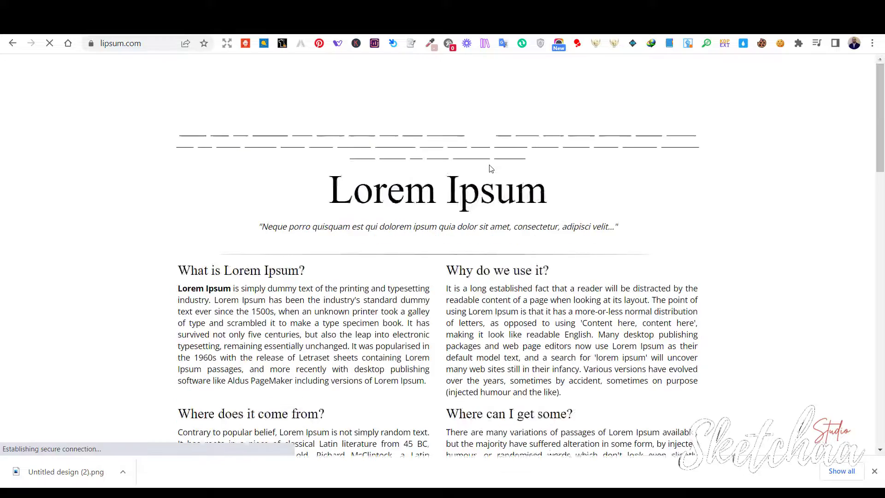
Select the text of the standard Lorem Ipsum passage used since the 1500s for copying.
{"action": "scroll", "coordinate": [492, 166], "scroll_direction": "down", "scroll_amount": 15}
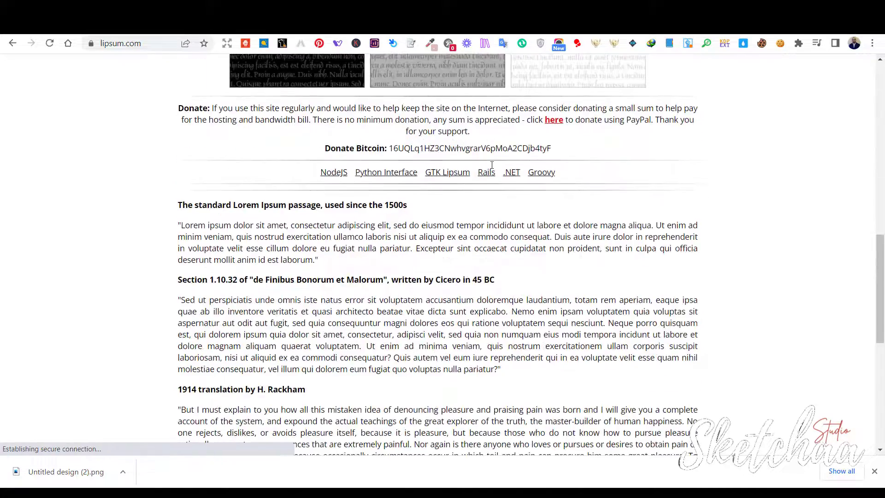
{"action": "scroll", "coordinate": [492, 165], "scroll_direction": "down", "scroll_amount": 8}
{"action": "scroll", "coordinate": [492, 169], "scroll_direction": "up", "scroll_amount": 6}
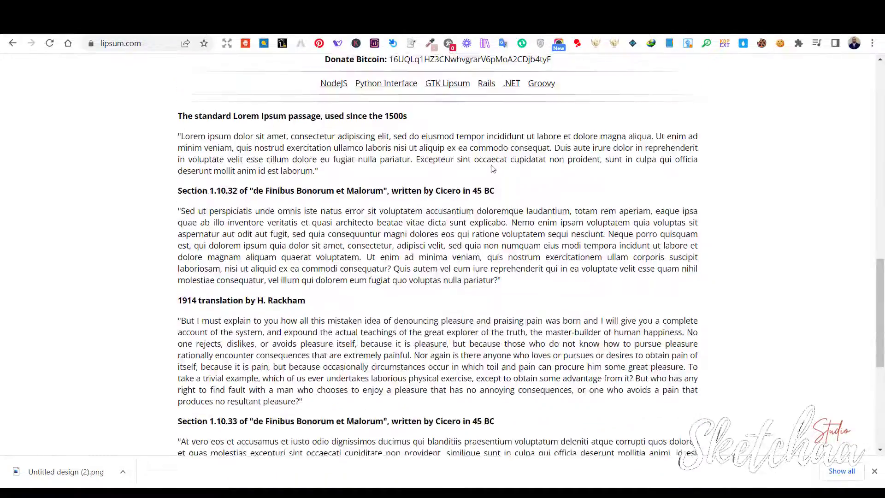
{"action": "left_click_drag", "start_coordinate": [312, 144], "coordinate": [204, 107]}
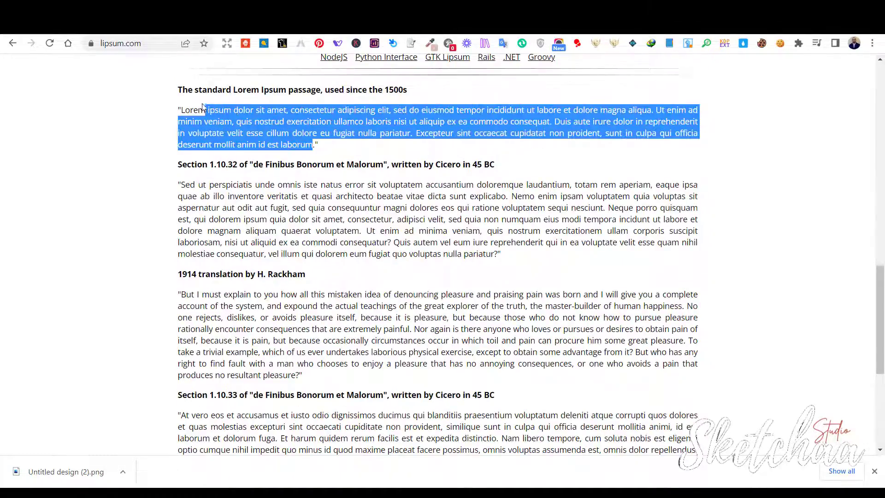
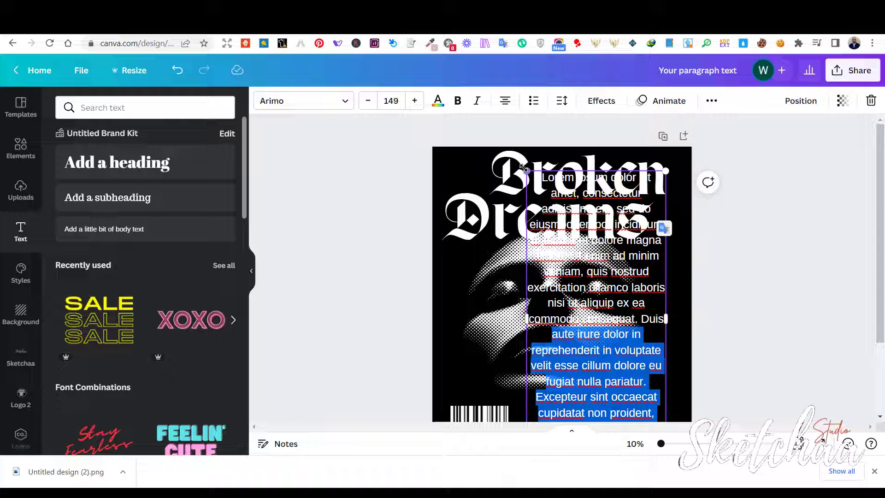
Shrink the Lorem Ipsum paragraph to font size 52.2, place it beside the barcode and narrow it to about 2,418 px wide.
{"action": "left_click_drag", "start_coordinate": [523, 167], "coordinate": [479, 294]}
{"action": "scroll", "coordinate": [589, 298], "scroll_direction": "down", "scroll_amount": 3}
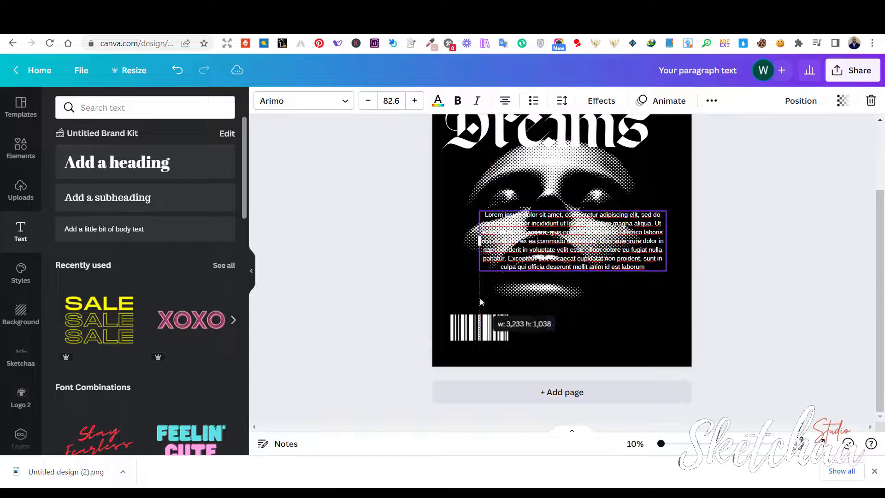
{"action": "left_click_drag", "start_coordinate": [480, 241], "coordinate": [451, 241]}
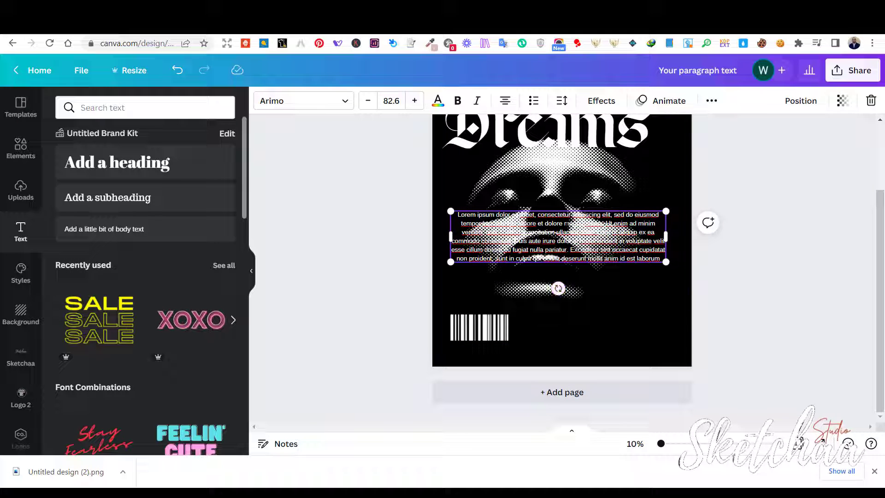
{"action": "left_click_drag", "start_coordinate": [558, 245], "coordinate": [579, 322]}
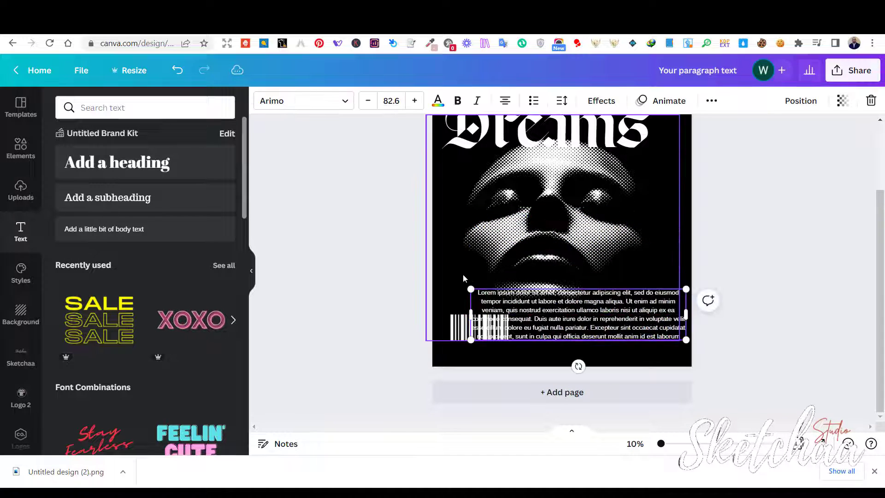
{"action": "left_click_drag", "start_coordinate": [471, 289], "coordinate": [557, 322]}
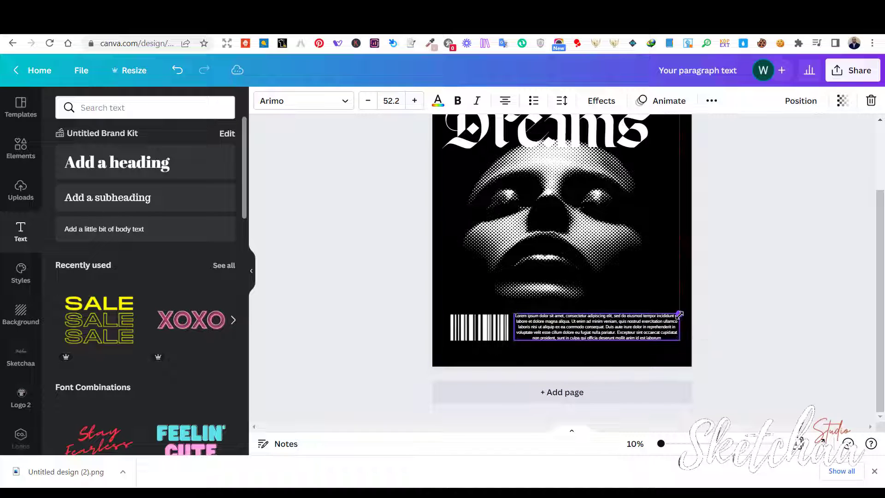
{"action": "left_click_drag", "start_coordinate": [681, 327], "coordinate": [657, 325]}
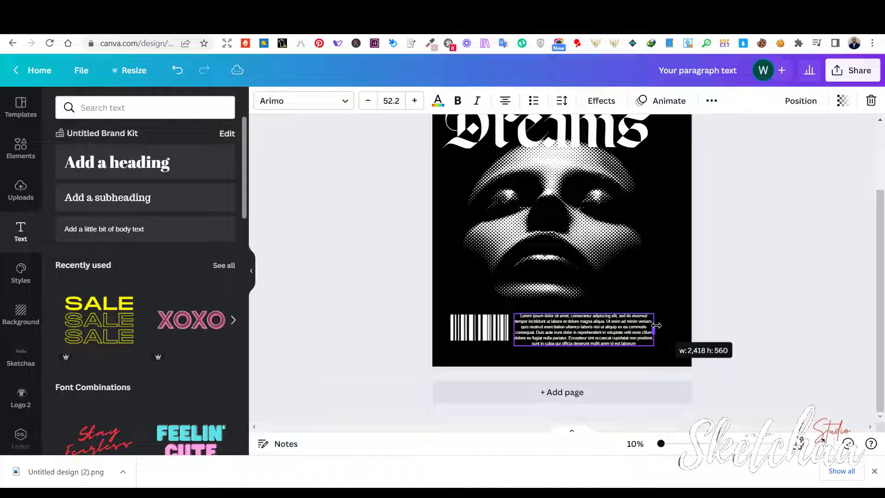
Enlarge the barcode until it roughly matches the paragraph's height, keeping it just left of the text.
{"action": "left_click", "coordinate": [490, 334]}
{"action": "left_click_drag", "start_coordinate": [510, 342], "coordinate": [515, 345]}
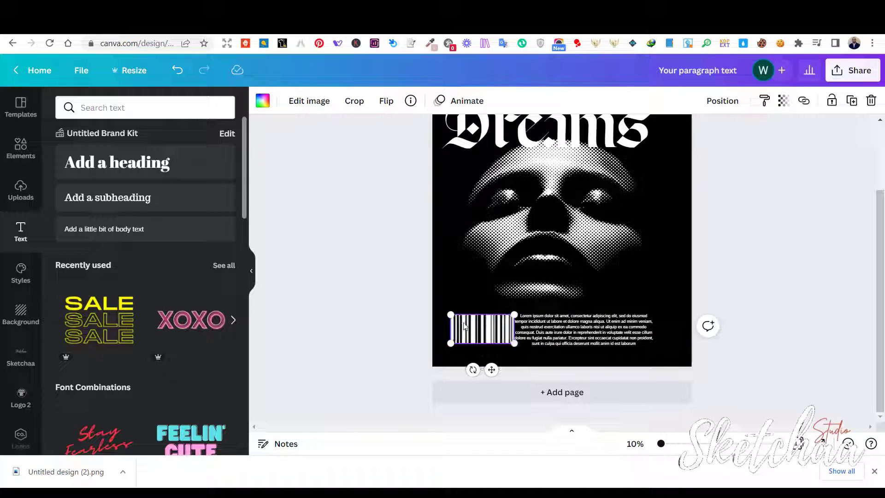
{"action": "left_click_drag", "start_coordinate": [451, 316], "coordinate": [469, 323]}
{"action": "left_click", "coordinate": [768, 326]}
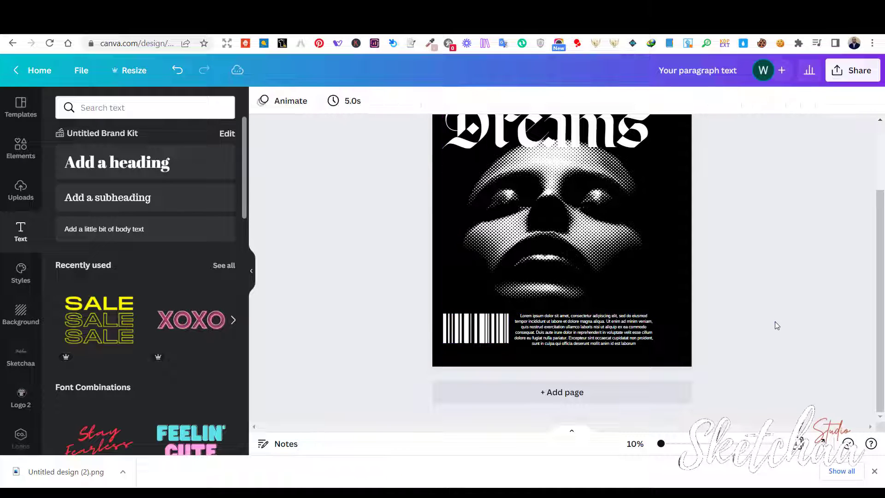
Change the Lorem Ipsum paragraph's alignment from centred to justified.
{"action": "scroll", "coordinate": [765, 329], "scroll_direction": "up", "scroll_amount": 2}
{"action": "scroll", "coordinate": [763, 329], "scroll_direction": "up", "scroll_amount": 1}
{"action": "left_click", "coordinate": [621, 384]}
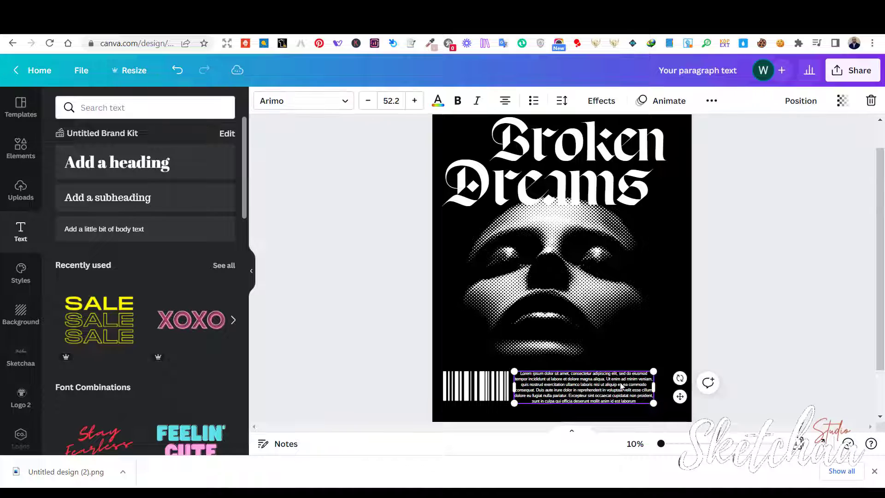
{"action": "left_click", "coordinate": [505, 101]}
{"action": "left_click", "coordinate": [506, 101]}
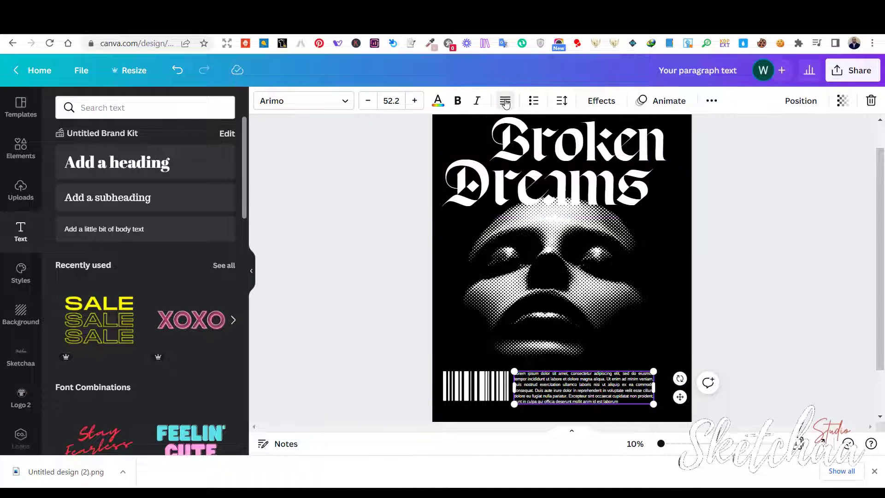
{"action": "left_click", "coordinate": [727, 255]}
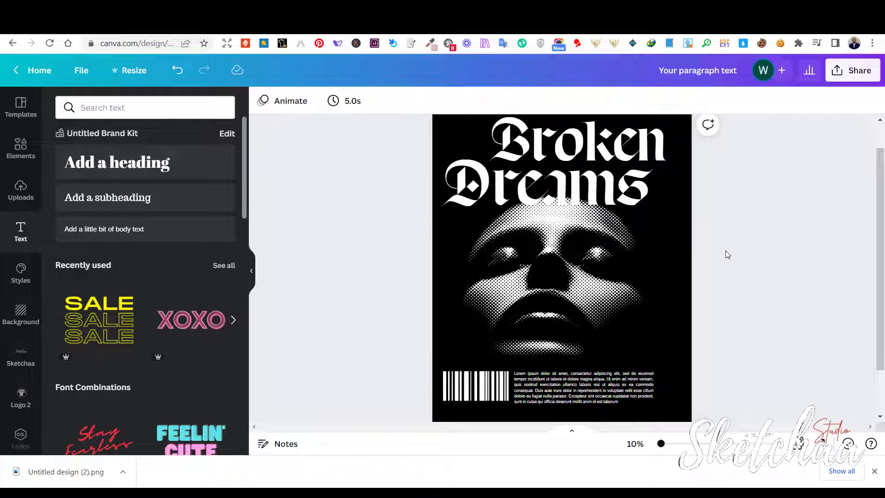
Enlarge the barcode to the paragraph's full height and shift both slightly right so they sit evenly between the page edges.
{"action": "left_click", "coordinate": [490, 400]}
{"action": "left_click_drag", "start_coordinate": [445, 401], "coordinate": [436, 404]}
{"action": "left_click", "coordinate": [717, 370]}
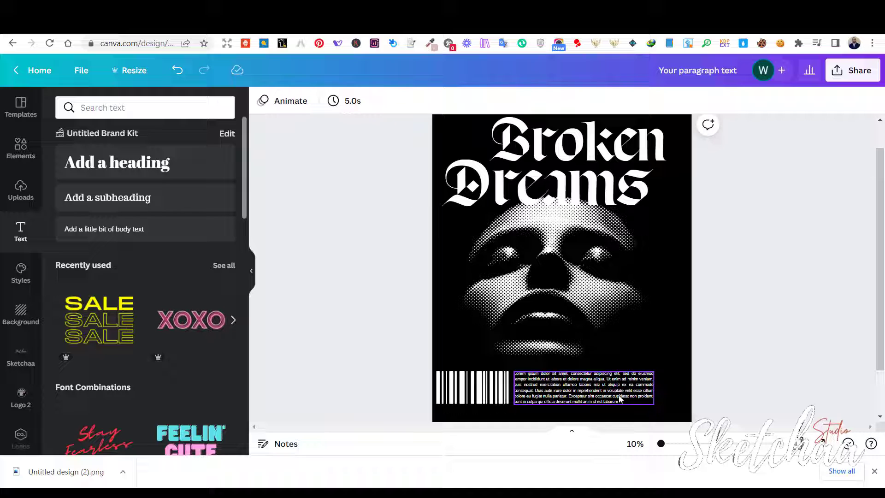
{"action": "left_click_drag", "start_coordinate": [620, 399], "coordinate": [628, 400]}
{"action": "left_click_drag", "start_coordinate": [497, 401], "coordinate": [504, 401]}
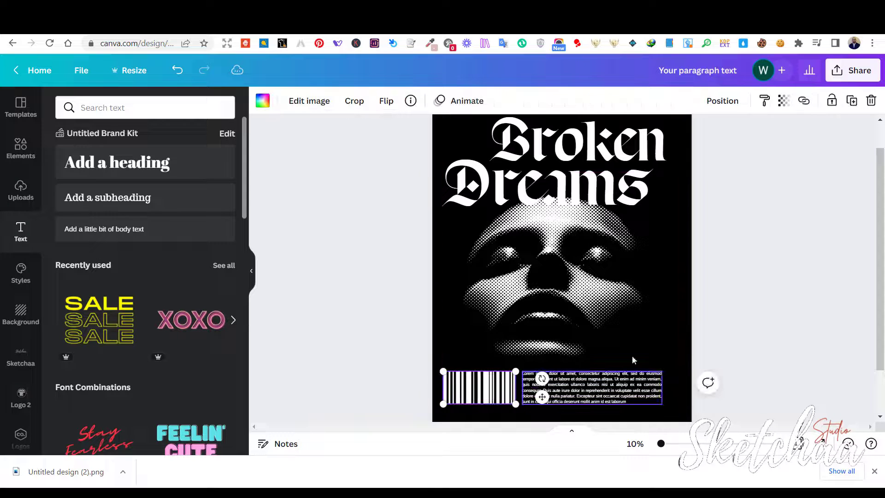
{"action": "left_click", "coordinate": [712, 328]}
Enlarge the word "Dreams" to font size 719, extending it toward the page's right side.
{"action": "left_click", "coordinate": [623, 199]}
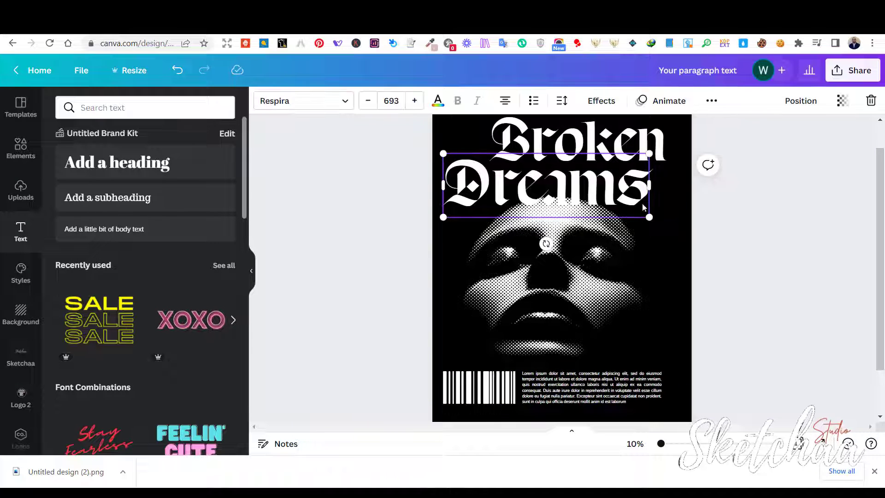
{"action": "left_click_drag", "start_coordinate": [649, 218], "coordinate": [657, 220]}
{"action": "left_click", "coordinate": [740, 230]}
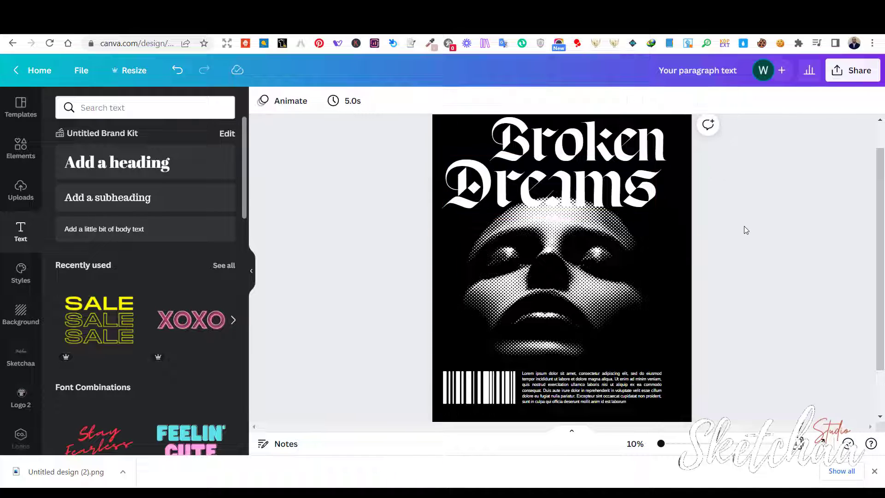
Duplicate the word "Dreams", leaving the copy slightly offset on top of the original.
{"action": "left_click", "coordinate": [605, 209]}
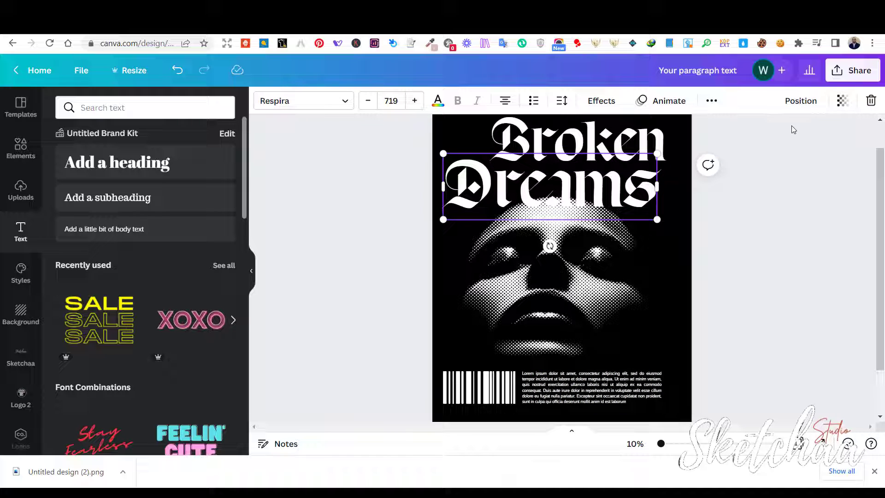
{"action": "left_click", "coordinate": [761, 191]}
{"action": "left_click", "coordinate": [612, 190]}
{"action": "scroll", "coordinate": [804, 176], "scroll_direction": "up", "scroll_amount": 1}
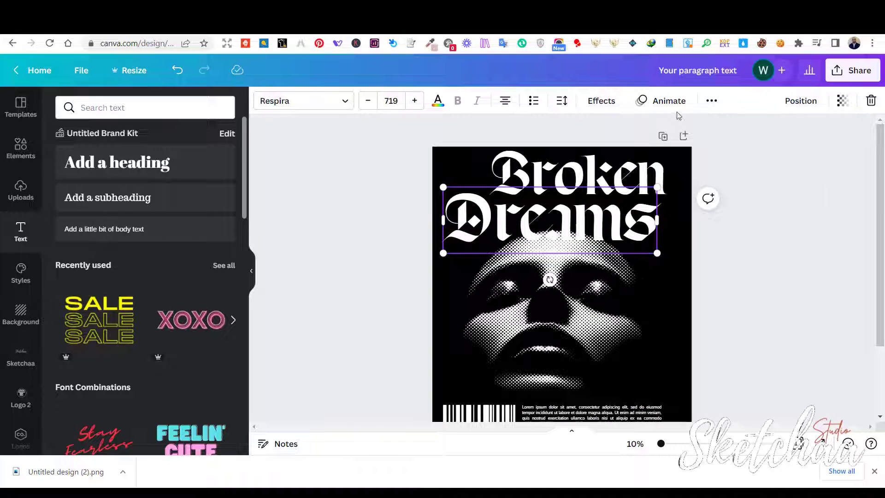
{"action": "left_click", "coordinate": [712, 100]}
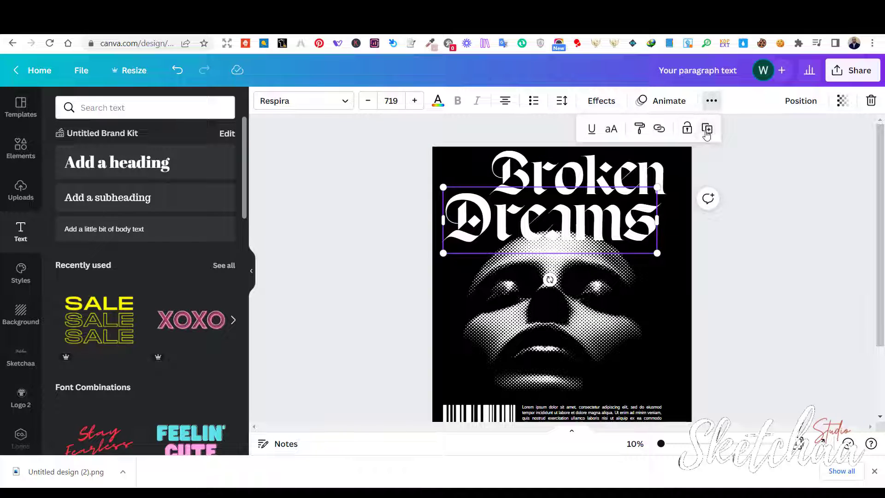
{"action": "left_click", "coordinate": [706, 131]}
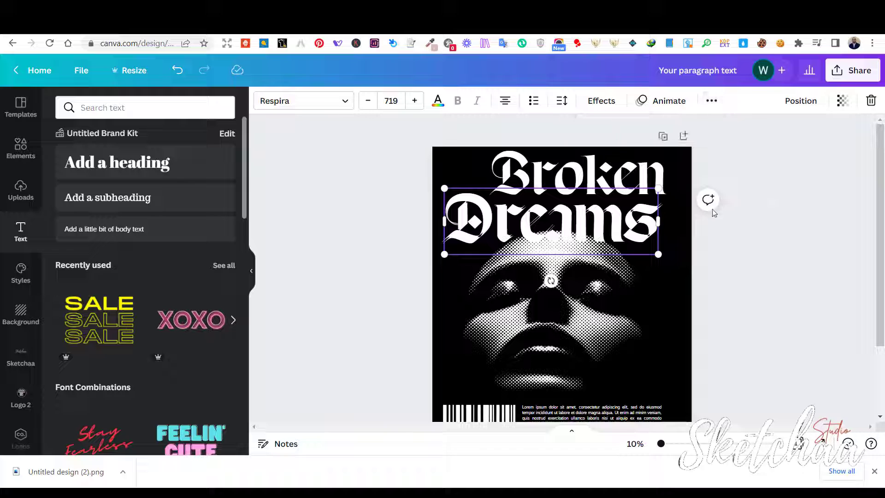
{"action": "left_click_drag", "start_coordinate": [643, 229], "coordinate": [645, 246]}
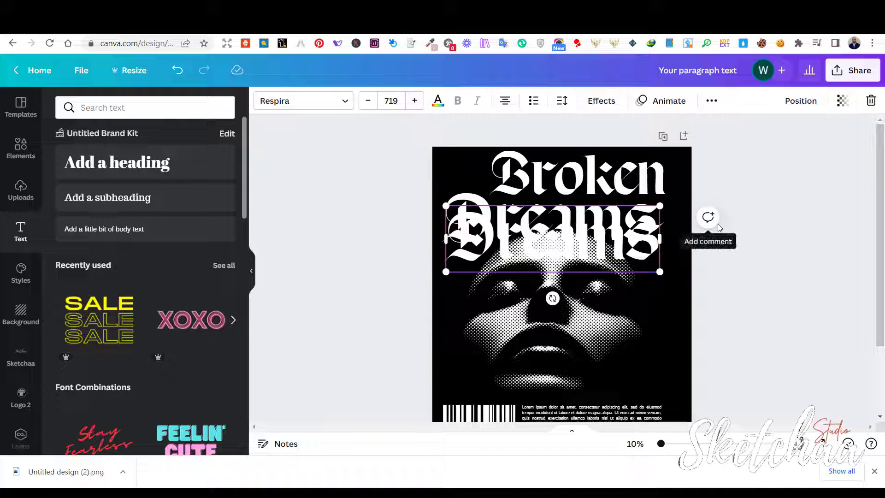
{"action": "key", "text": "ctrl+z"}
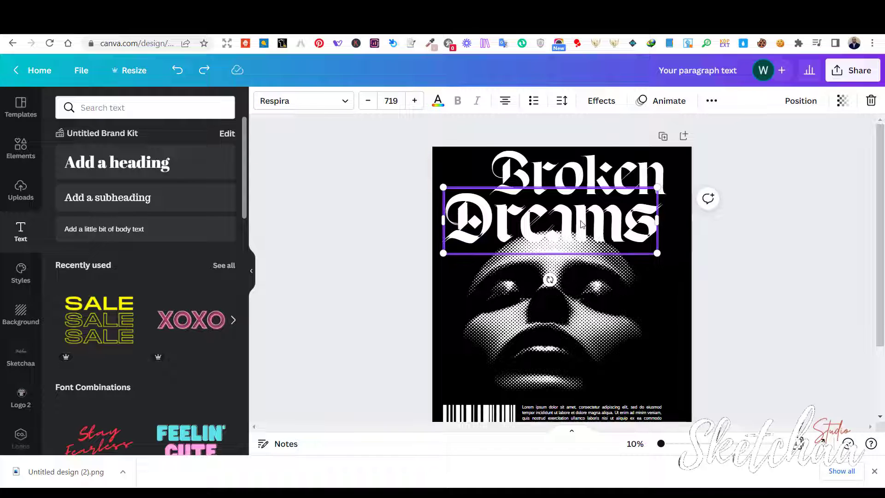
Recolour the original "Dreams" text beneath the copy black to form a shadow.
{"action": "left_click", "coordinate": [438, 101]}
{"action": "left_click", "coordinate": [98, 161]}
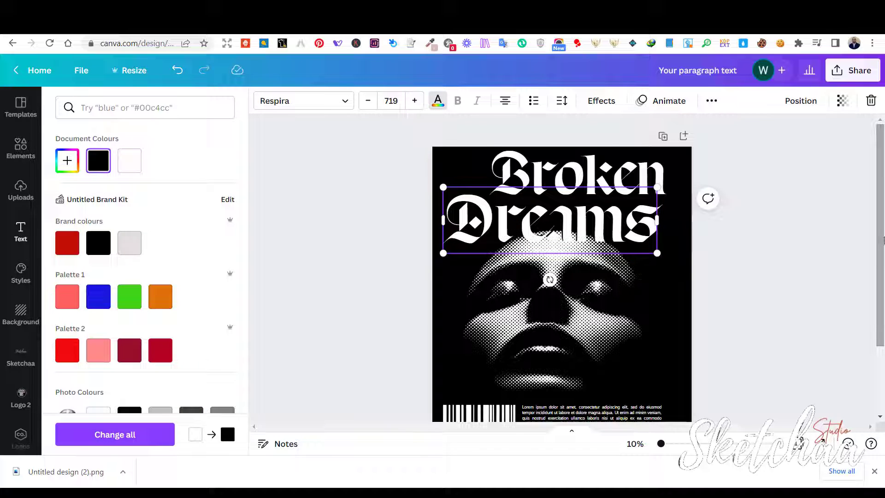
{"action": "scroll", "coordinate": [145, 265], "scroll_direction": "down", "scroll_amount": 4}
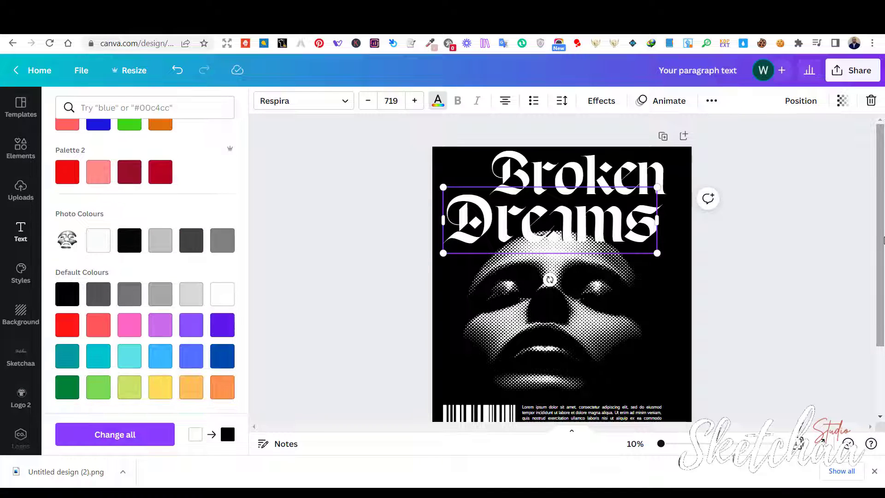
{"action": "key", "text": "Escape"}
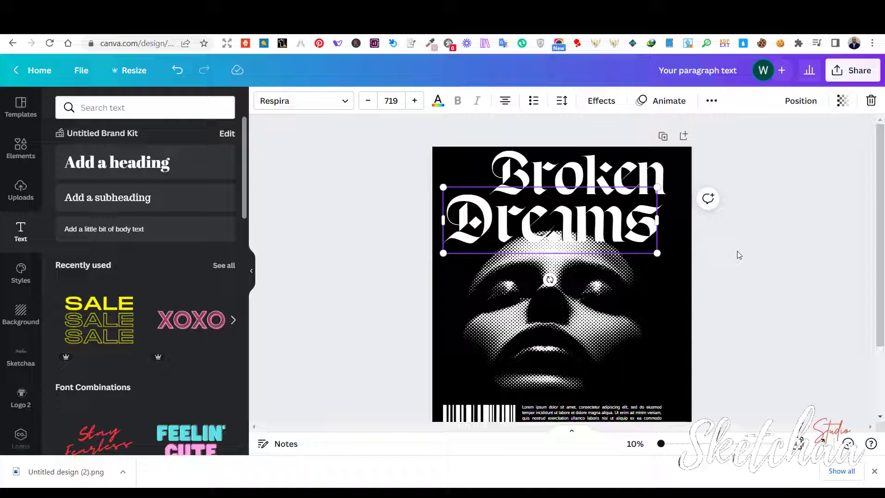
{"action": "scroll", "coordinate": [739, 254], "scroll_direction": "down", "scroll_amount": 1}
{"action": "key", "text": "Escape"}
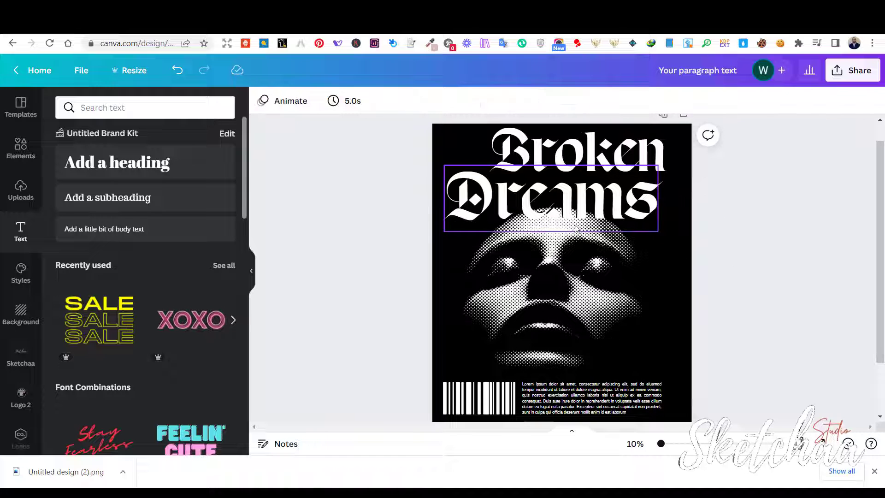
Nudge the black "Dreams" shadow text slightly down so it is more offset beneath the white copy.
{"action": "left_click", "coordinate": [584, 217]}
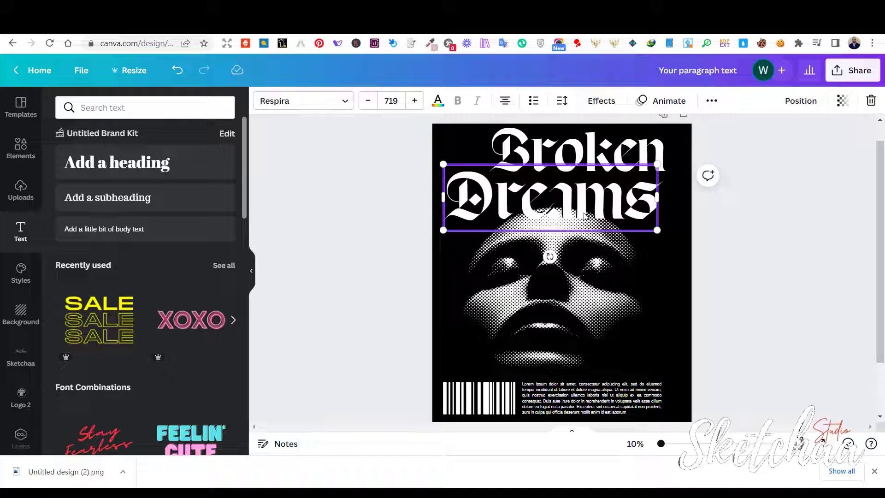
{"action": "left_click", "coordinate": [584, 217]}
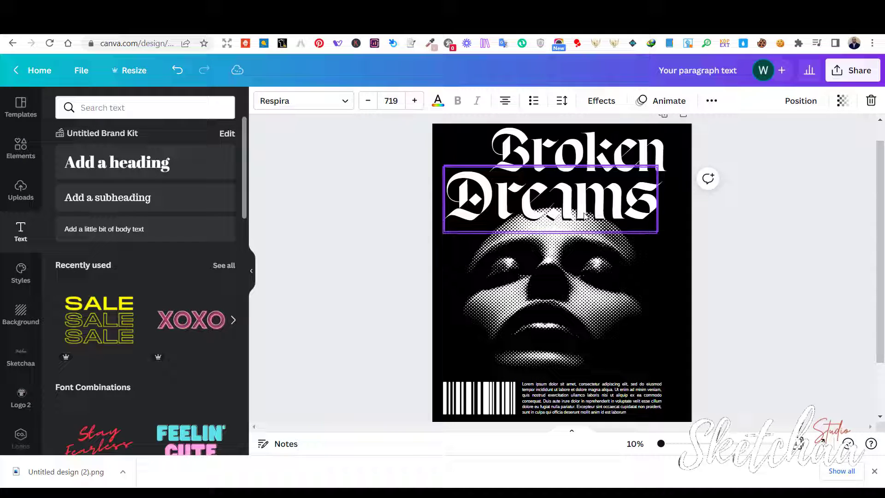
{"action": "left_click", "coordinate": [796, 259]}
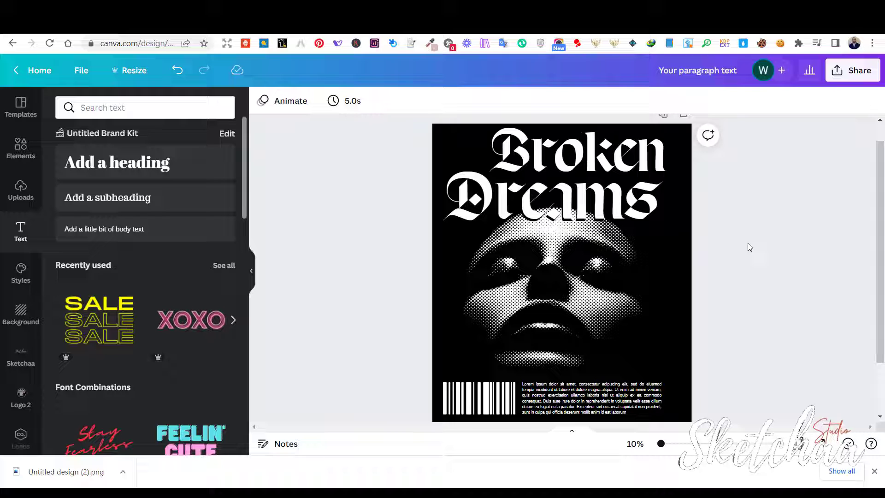
Enlarge the title word "Broken" to font size 656 and duplicate it, placing the copy over the face.
{"action": "left_click", "coordinate": [608, 155]}
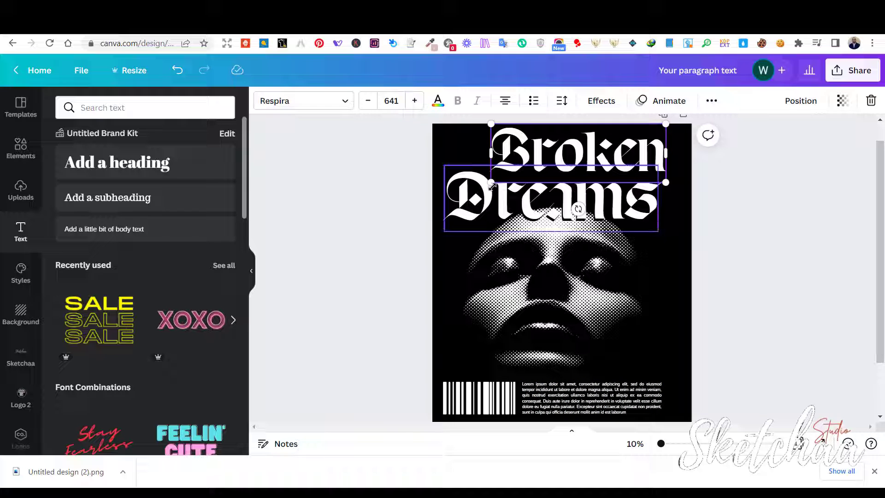
{"action": "left_click_drag", "start_coordinate": [491, 183], "coordinate": [487, 184]}
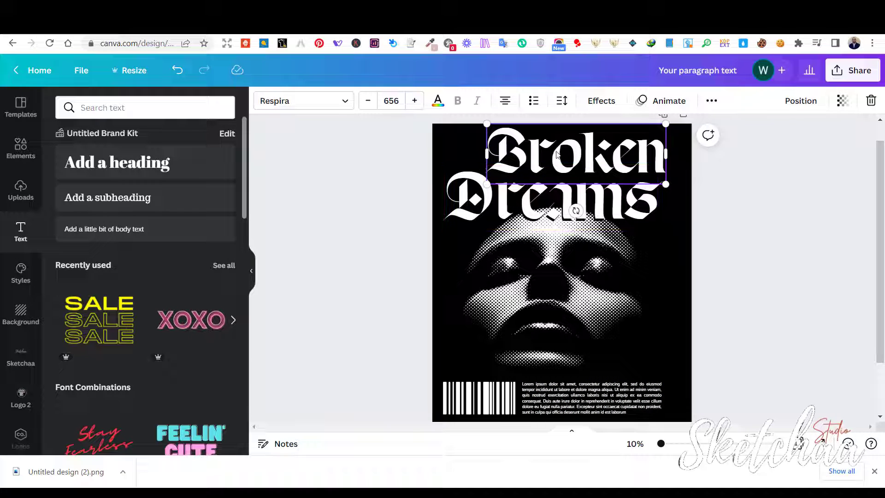
{"action": "key", "text": "ctrl+d"}
{"action": "left_click_drag", "start_coordinate": [561, 151], "coordinate": [552, 259]}
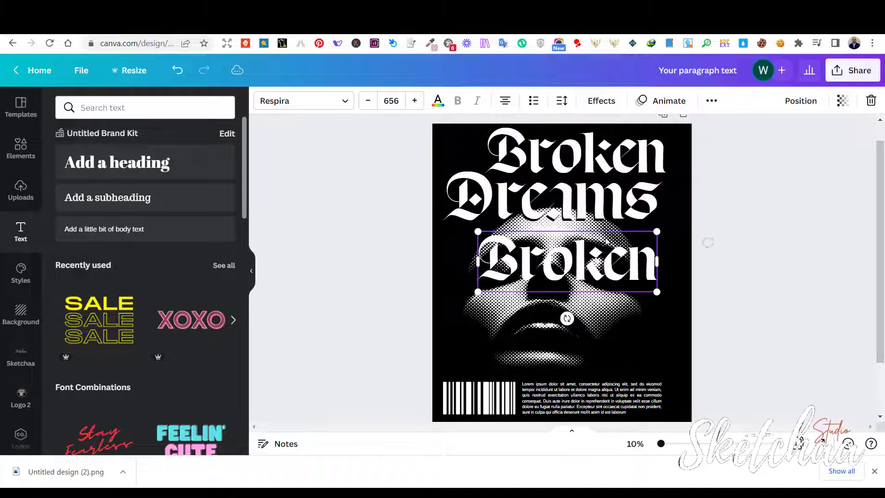
Shrink the "Broken" copy to font size 136, place it in the page's upper-left corner and stack two more copies directly beneath it.
{"action": "left_click_drag", "start_coordinate": [656, 231], "coordinate": [451, 136]}
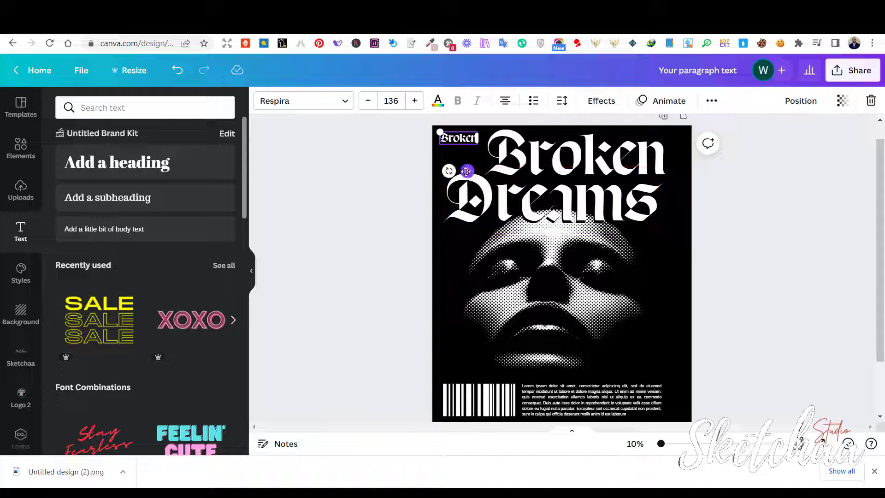
{"action": "left_click_drag", "start_coordinate": [466, 172], "coordinate": [467, 194]}
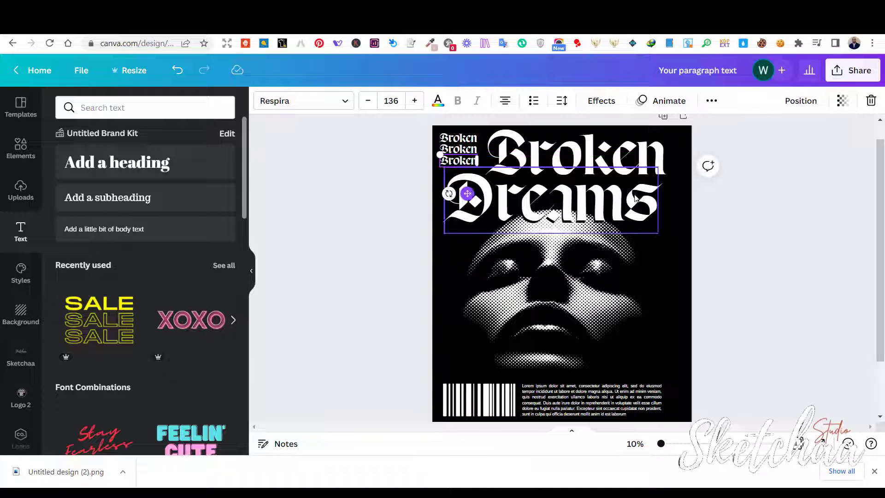
{"action": "left_click", "coordinate": [823, 204]}
Group the three small "Broken" texts and shift the group slightly down.
{"action": "left_click", "coordinate": [459, 138]}
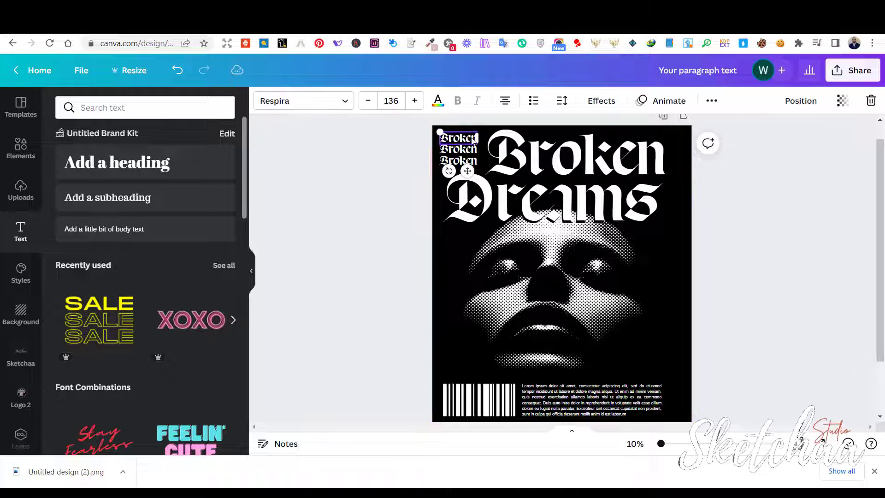
{"action": "left_click", "coordinate": [468, 150], "text": "shift"}
{"action": "left_click", "coordinate": [470, 160], "text": "shift"}
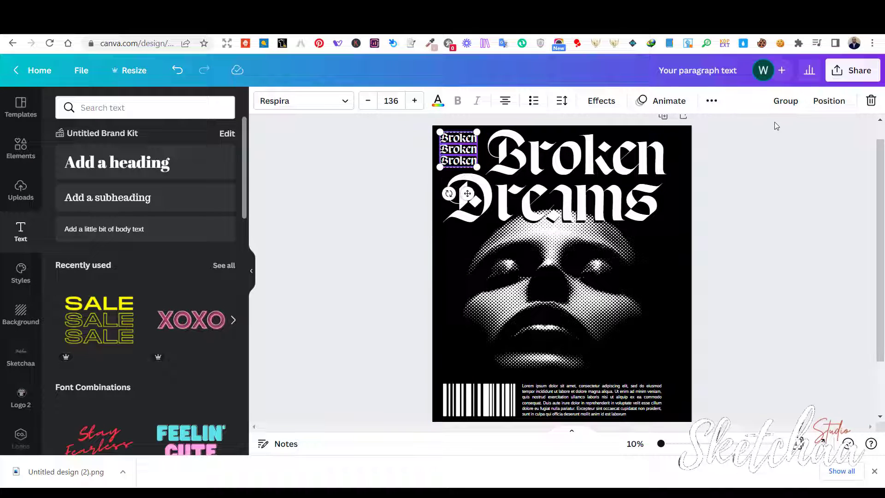
{"action": "left_click", "coordinate": [778, 105]}
{"action": "left_click_drag", "start_coordinate": [467, 193], "coordinate": [467, 201]}
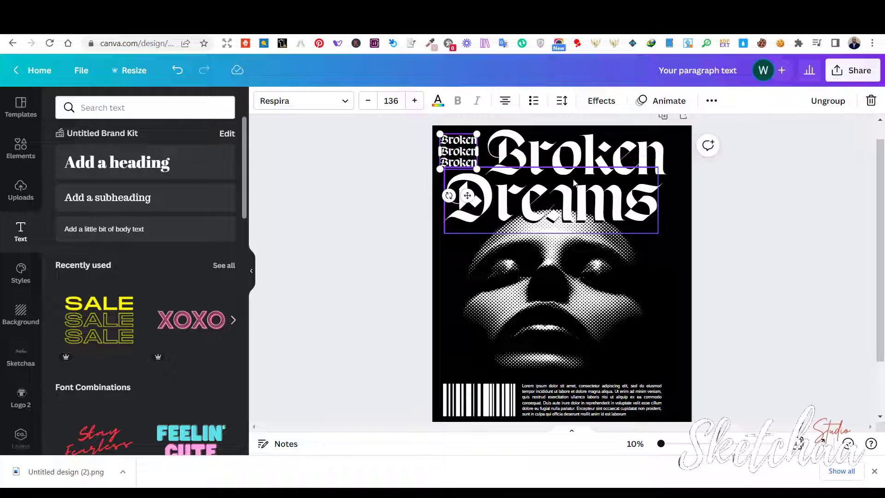
Enlarge the large title word "Broken" to font size 667, extending it toward the small text group.
{"action": "left_click", "coordinate": [588, 158]}
{"action": "left_click_drag", "start_coordinate": [480, 188], "coordinate": [485, 192]}
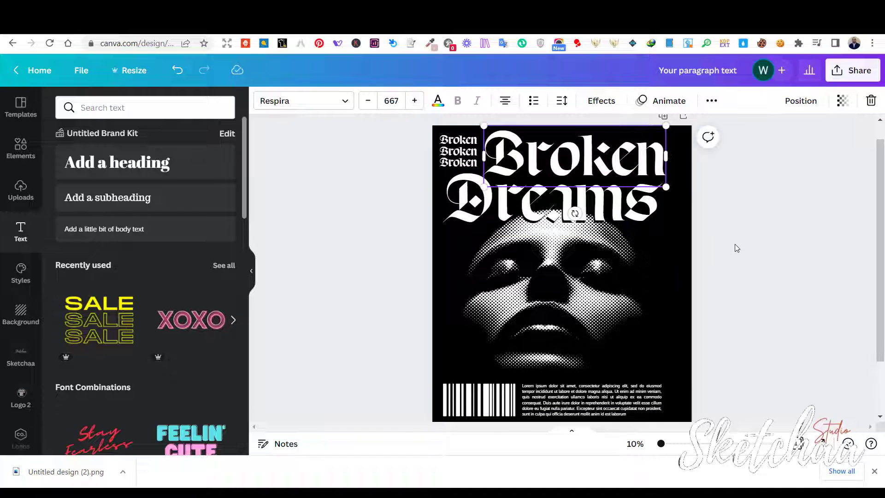
{"action": "left_click", "coordinate": [736, 247]}
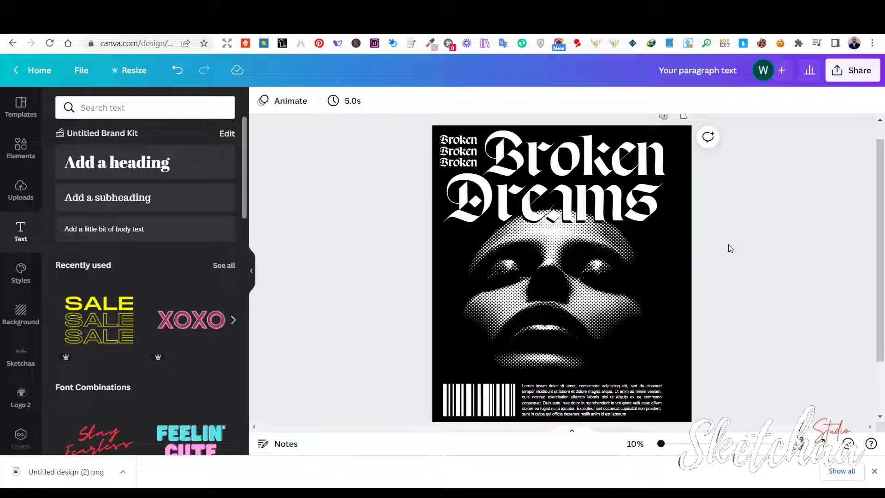
Scale the group of small "Broken" texts down to font size 124, aligning its outer edge with the barcode.
{"action": "left_click", "coordinate": [472, 150]}
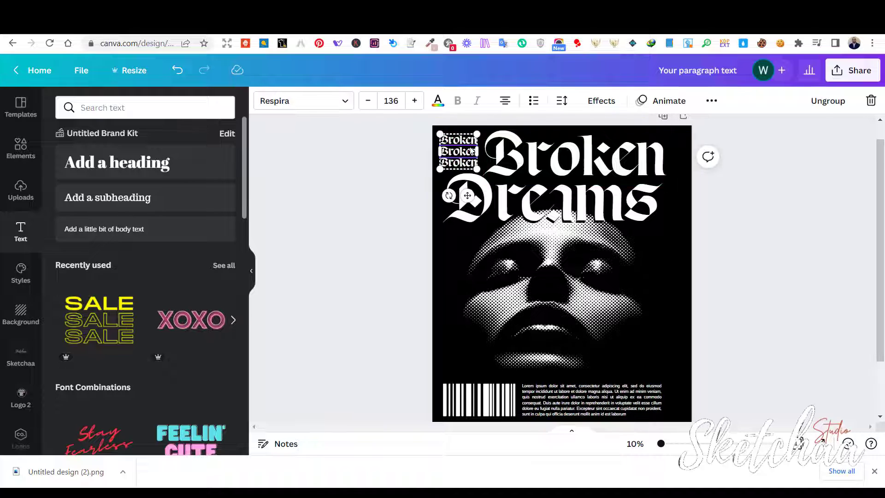
{"action": "left_click_drag", "start_coordinate": [440, 132], "coordinate": [444, 137]}
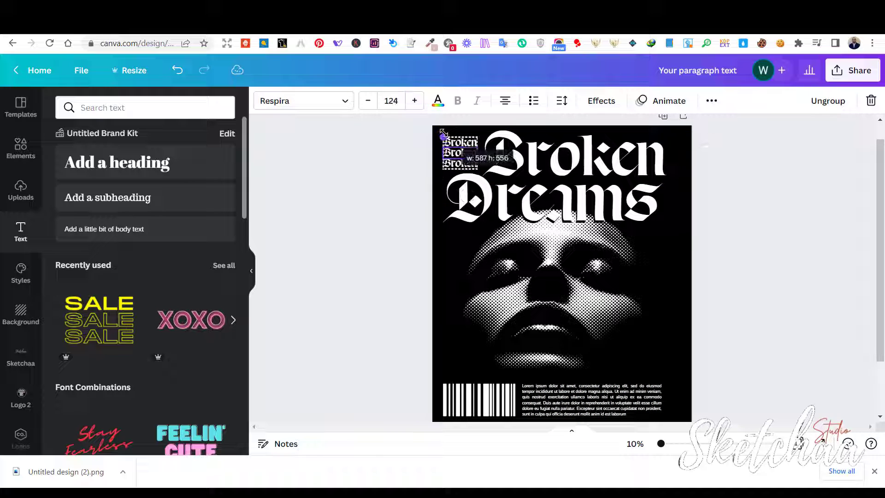
{"action": "left_click", "coordinate": [767, 184]}
Rotate the group of small "Broken" texts by 90° so the words run vertically beside the title.
{"action": "left_click", "coordinate": [461, 155]}
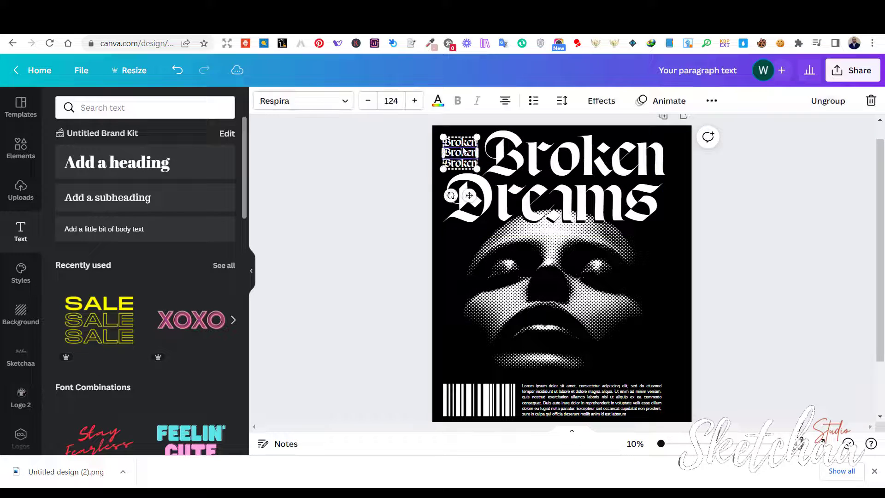
{"action": "left_click_drag", "start_coordinate": [450, 195], "coordinate": [413, 143]}
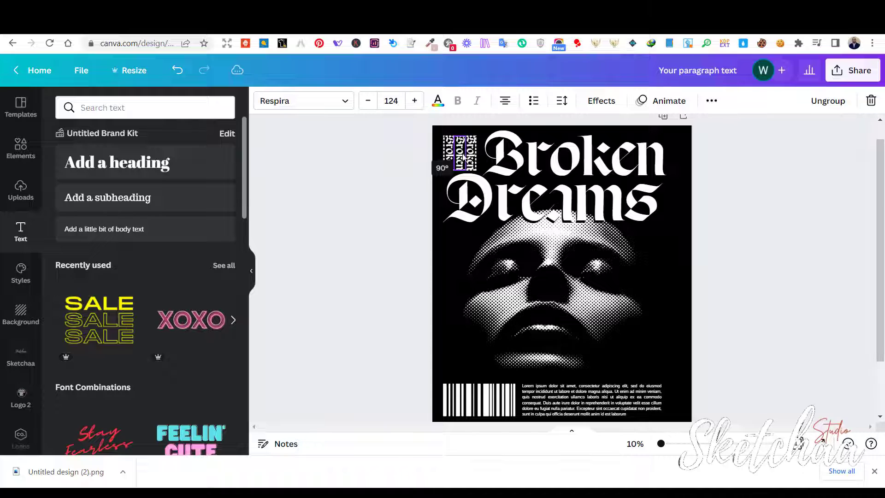
{"action": "left_click", "coordinate": [770, 201]}
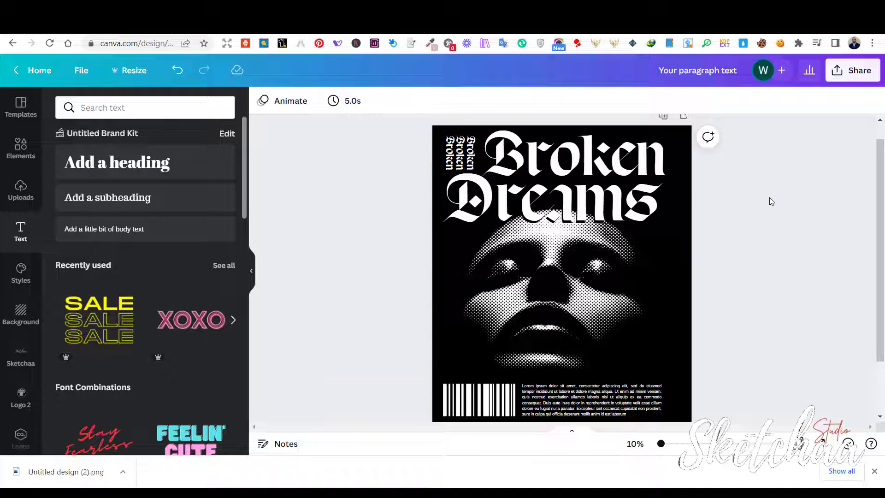
{"action": "left_click", "coordinate": [569, 150]}
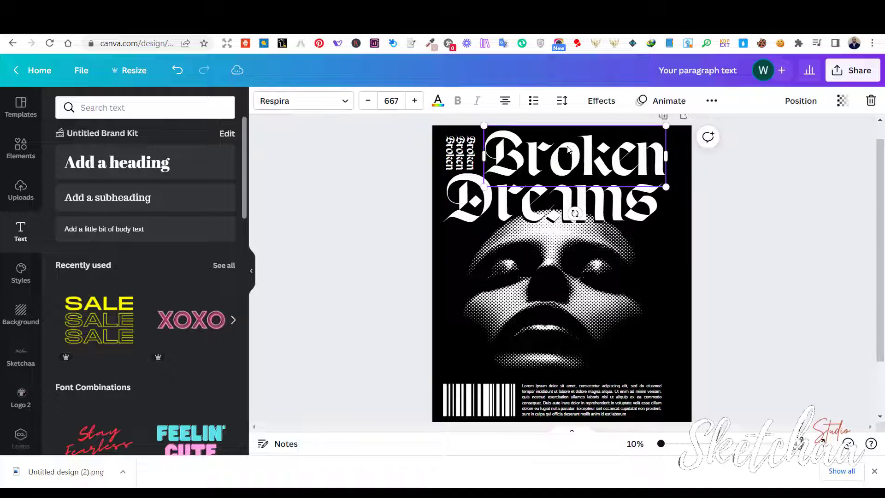
{"action": "left_click", "coordinate": [757, 217]}
Search the elements library for "streetwear stock".
{"action": "left_click", "coordinate": [21, 147]}
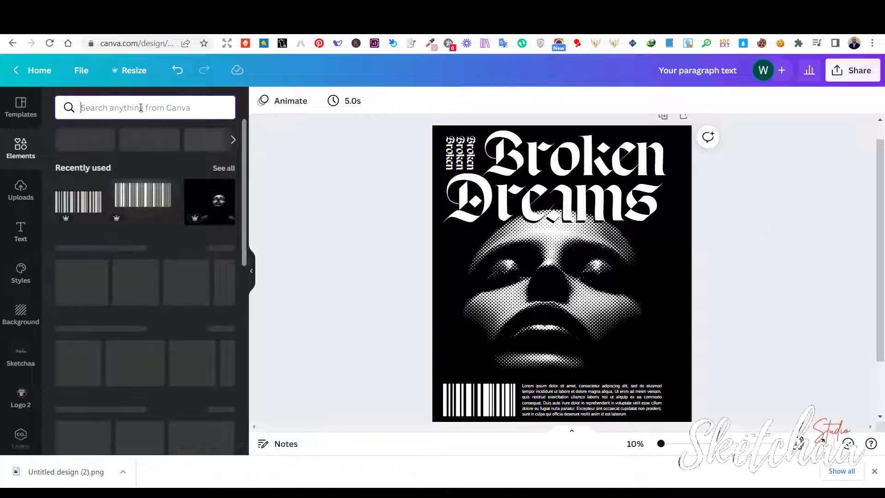
{"action": "left_click", "coordinate": [141, 107]}
{"action": "type", "text": "d"}
{"action": "key", "text": "BackSpace"}
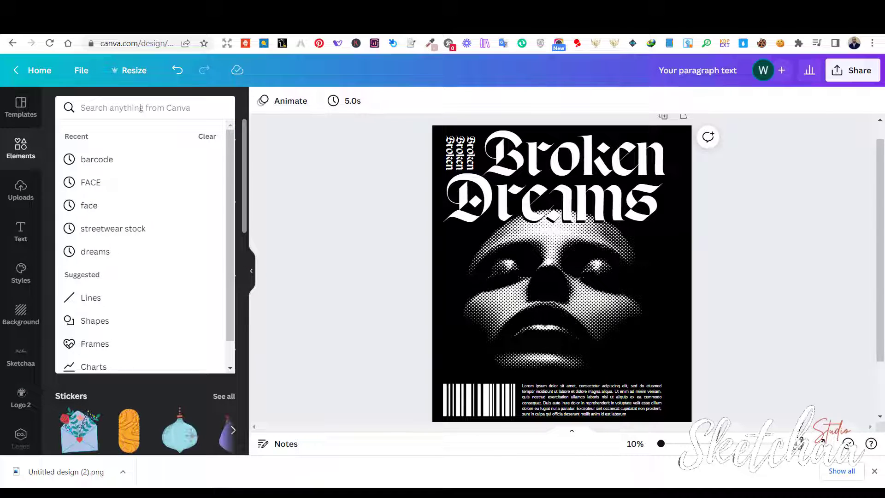
{"action": "type", "text": "streetwear"}
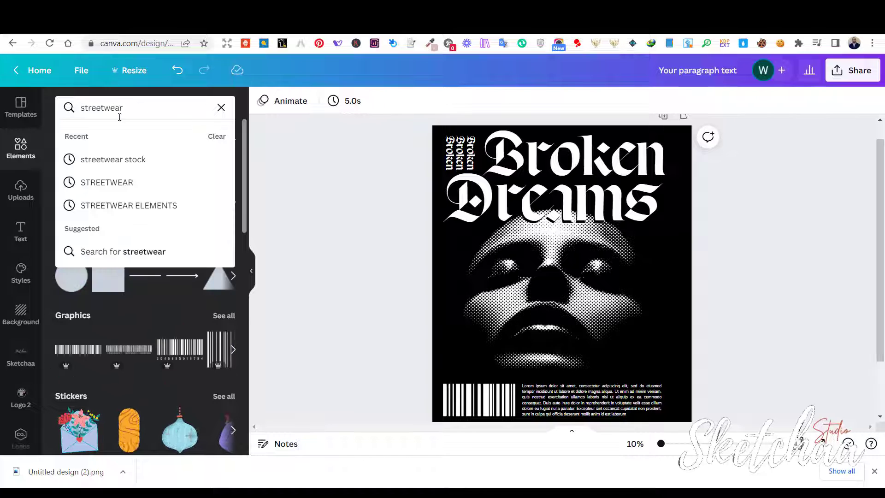
{"action": "left_click", "coordinate": [120, 159]}
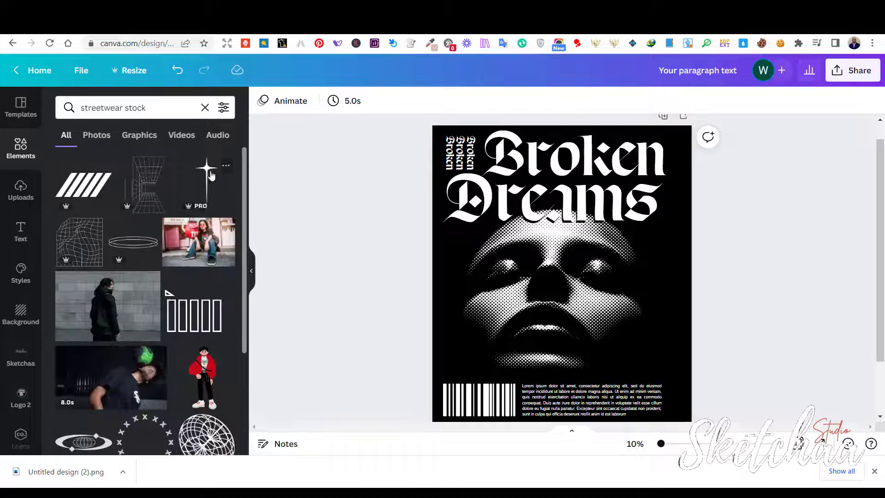
Add the long four-pointed star, place it between the page's left edge and the face, and colour it bright red.
{"action": "left_click", "coordinate": [562, 263]}
{"action": "left_click_drag", "start_coordinate": [563, 249], "coordinate": [455, 265]}
{"action": "left_click", "coordinate": [263, 101]}
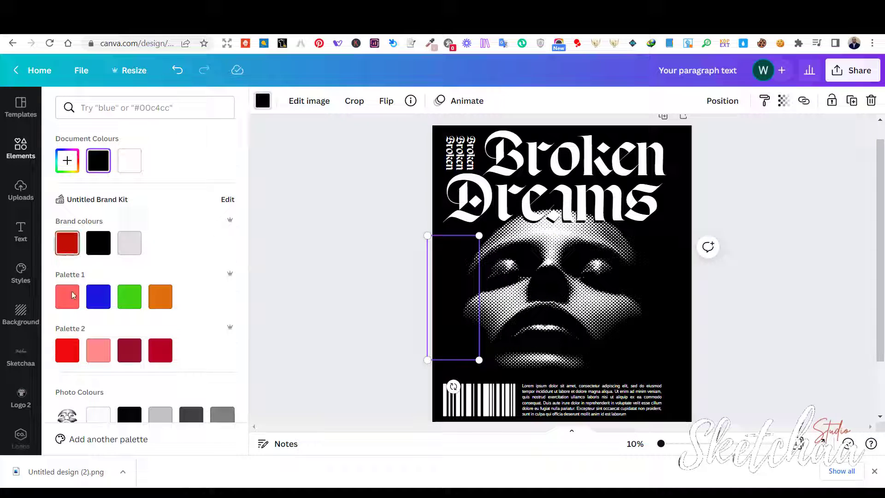
{"action": "left_click", "coordinate": [67, 350]}
{"action": "left_click", "coordinate": [810, 309]}
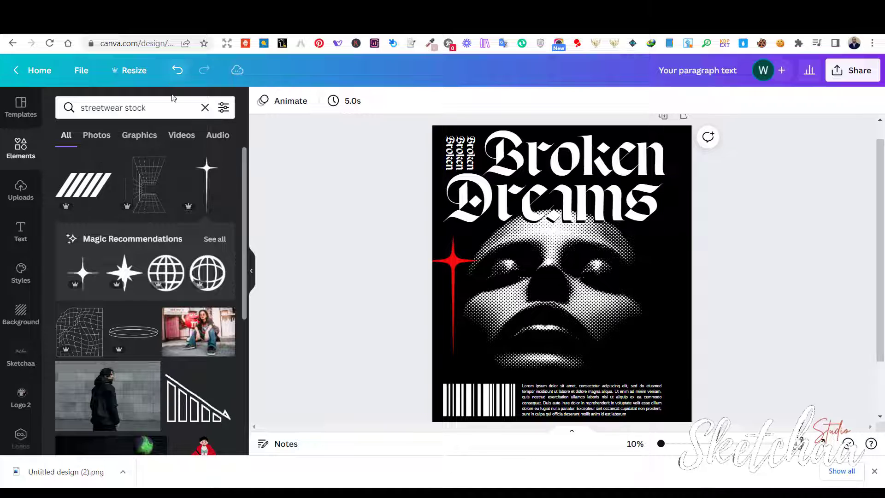
Add the tilted wireframe globe, shrink it and place it at the face's lower right, above the paragraph.
{"action": "scroll", "coordinate": [194, 222], "scroll_direction": "down", "scroll_amount": 4}
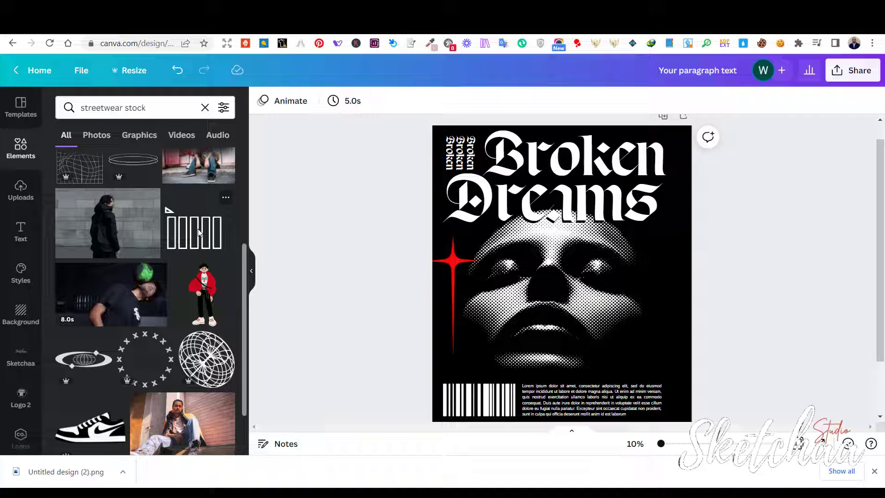
{"action": "left_click", "coordinate": [209, 358]}
{"action": "left_click_drag", "start_coordinate": [603, 305], "coordinate": [659, 331]}
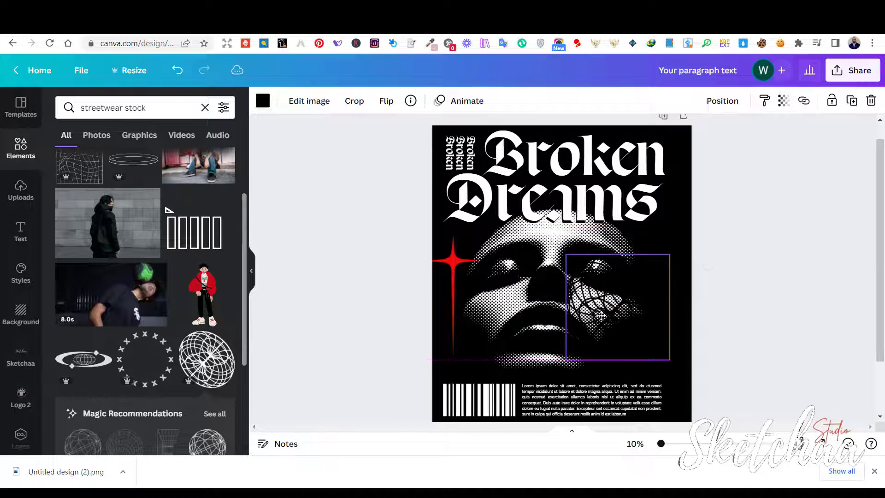
{"action": "left_click_drag", "start_coordinate": [566, 254], "coordinate": [614, 302]}
{"action": "left_click_drag", "start_coordinate": [639, 340], "coordinate": [630, 358]}
Recolour the wireframe globe with the same red as the star.
{"action": "left_click", "coordinate": [263, 100]}
{"action": "left_click", "coordinate": [127, 163]}
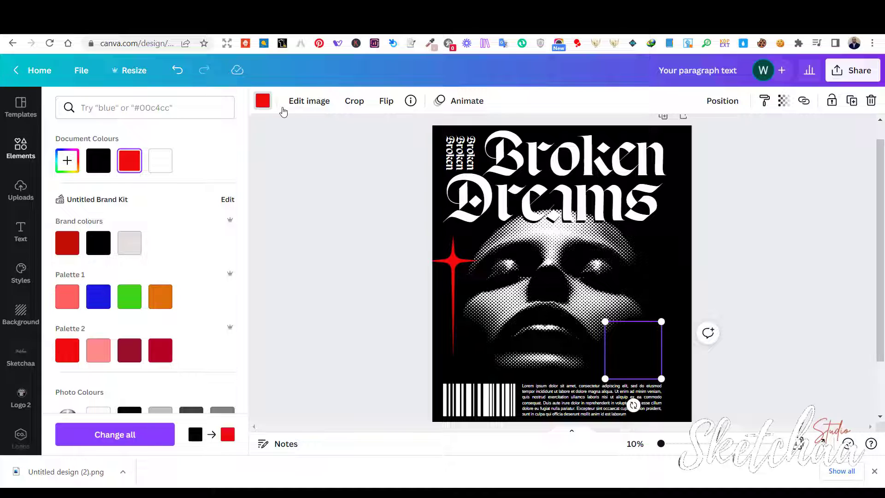
{"action": "left_click", "coordinate": [748, 281]}
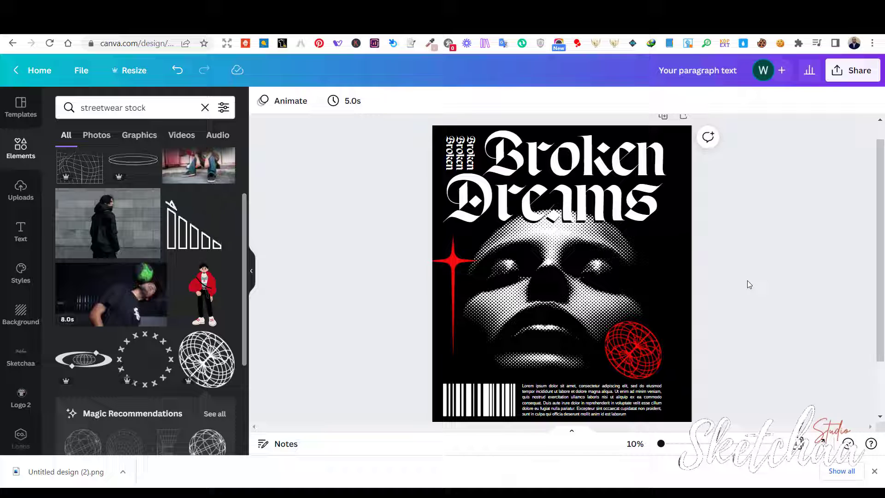
Shrink the red globe a little and keep it just above the right end of the paragraph.
{"action": "left_click_drag", "start_coordinate": [662, 319], "coordinate": [637, 362]}
{"action": "left_click", "coordinate": [756, 333]}
{"action": "left_click", "coordinate": [762, 328]}
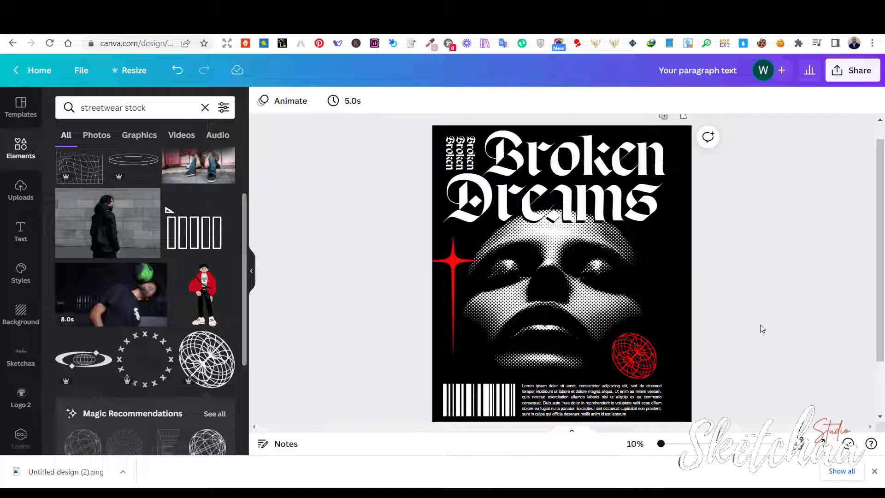
Shrink the red star slightly and move it down and inward so it sits fully on the page above the barcode.
{"action": "left_click", "coordinate": [450, 254]}
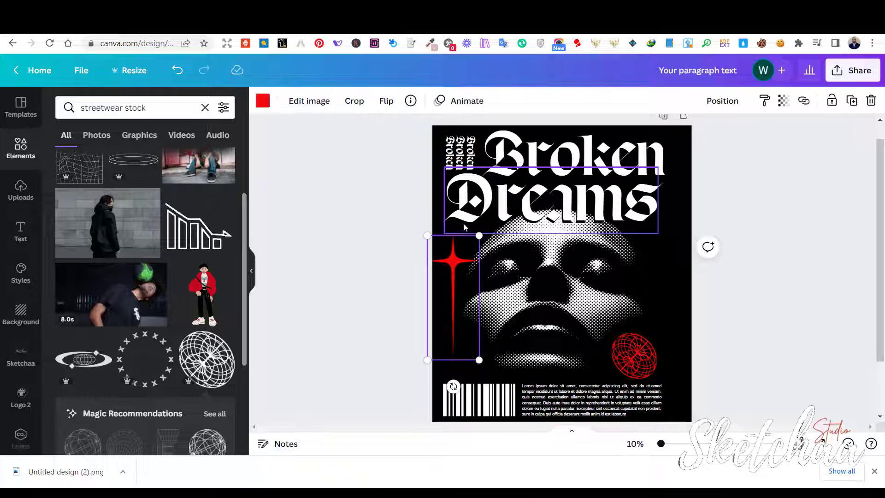
{"action": "left_click_drag", "start_coordinate": [430, 237], "coordinate": [457, 285]}
{"action": "left_click", "coordinate": [762, 256]}
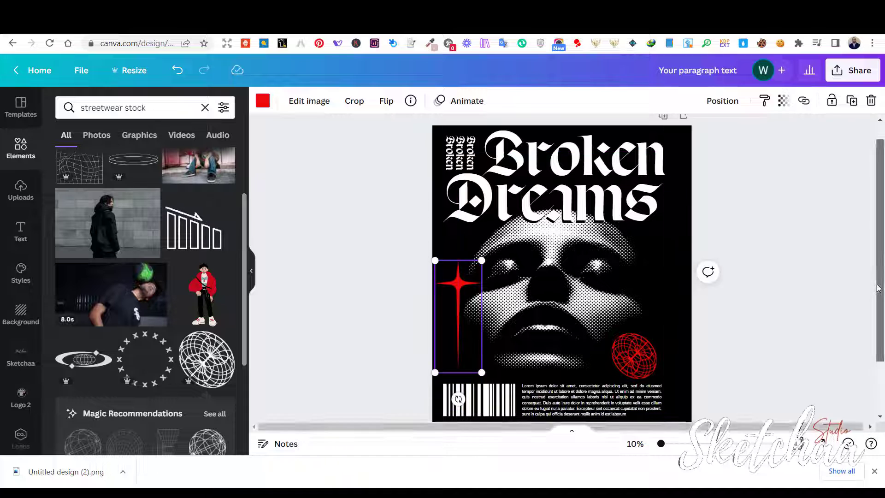
{"action": "left_click", "coordinate": [848, 288]}
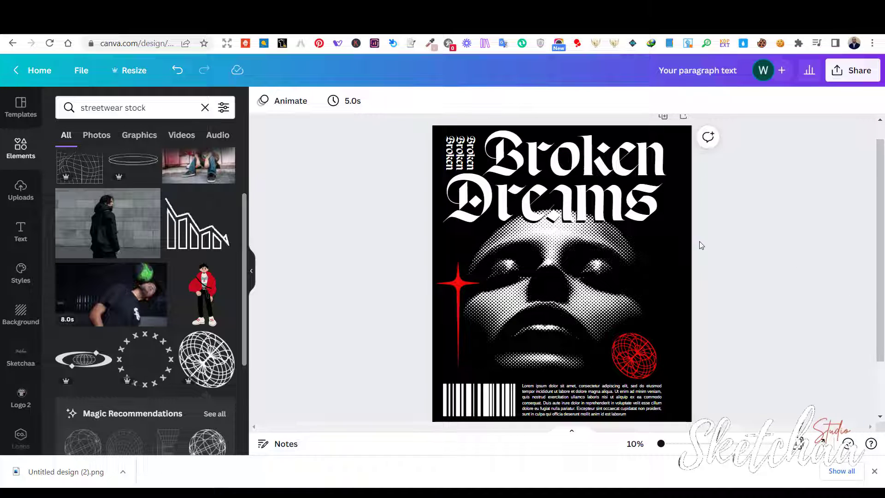
Enlarge the title word "Dreams" to font size 735, widening it to the paragraph's right edge.
{"action": "left_click", "coordinate": [452, 234]}
{"action": "mouse_move", "coordinate": [445, 234]}
{"action": "left_mouse_down"}
{"action": "mouse_move", "coordinate": [436, 239]}
{"action": "mouse_move", "coordinate": [443, 235]}
{"action": "left_mouse_up"}
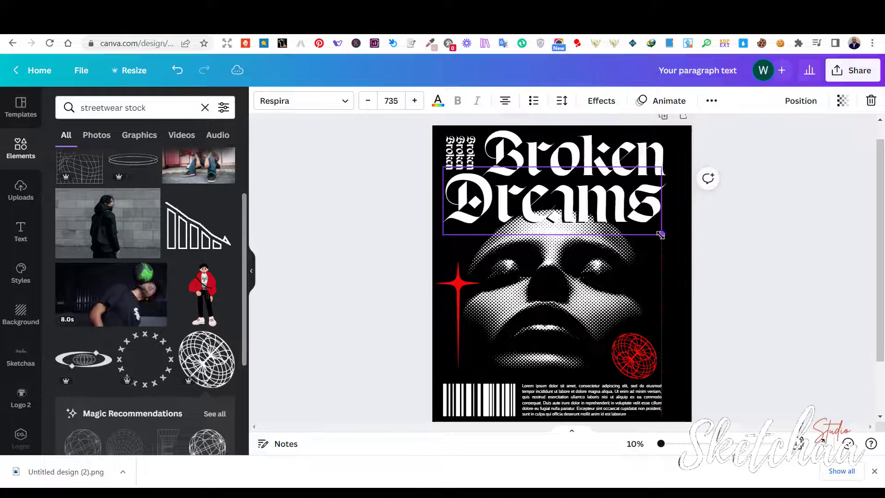
{"action": "left_click", "coordinate": [774, 239]}
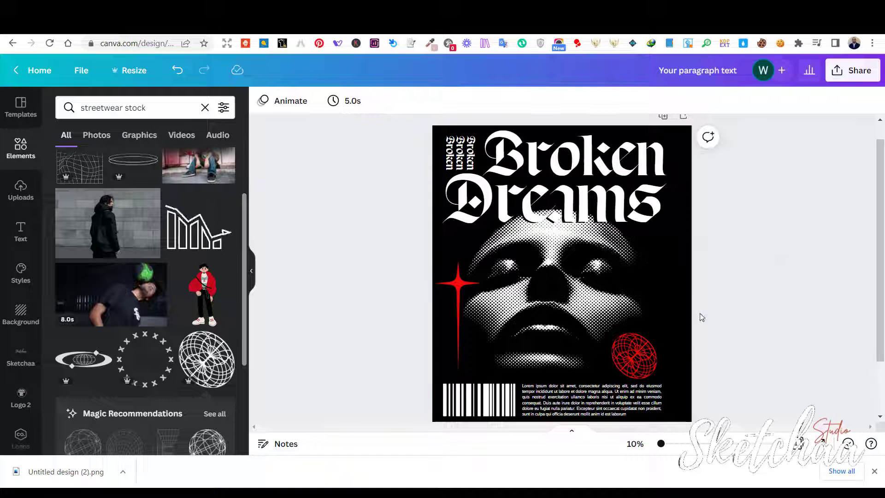
Show the rulers and place vertical guides at the barcode's left edge and at 4050 beside the title's right edge.
{"action": "left_click", "coordinate": [91, 74]}
{"action": "left_click", "coordinate": [118, 185]}
{"action": "scroll", "coordinate": [302, 231], "scroll_direction": "down", "scroll_amount": 2}
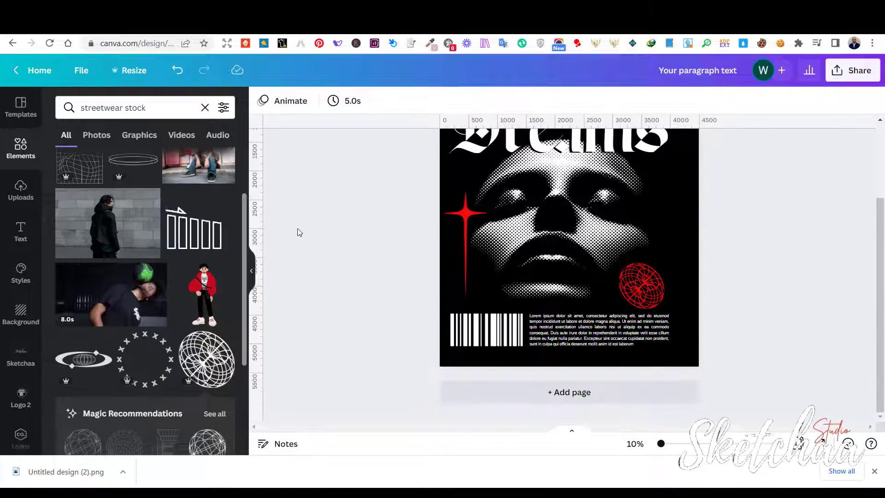
{"action": "scroll", "coordinate": [270, 229], "scroll_direction": "up", "scroll_amount": 1}
{"action": "left_click_drag", "start_coordinate": [255, 233], "coordinate": [447, 236]}
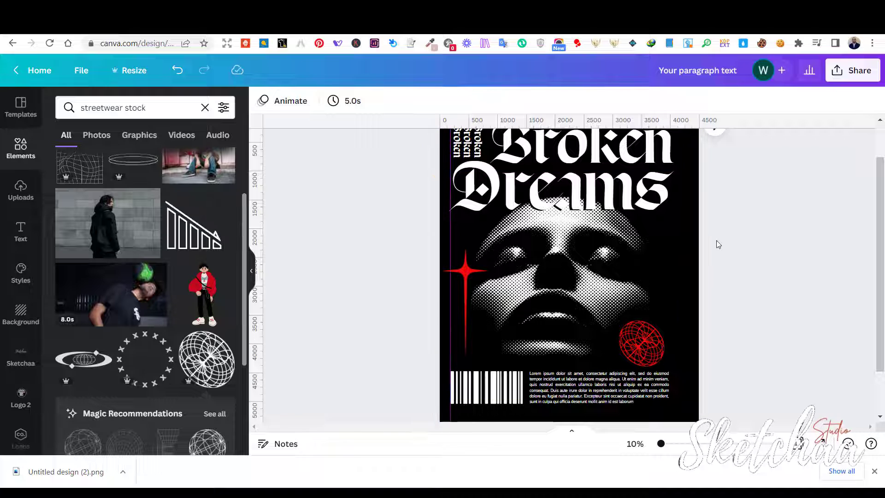
{"action": "scroll", "coordinate": [716, 240], "scroll_direction": "up", "scroll_amount": 1}
{"action": "scroll", "coordinate": [716, 240], "scroll_direction": "down", "scroll_amount": 1}
{"action": "left_click_drag", "start_coordinate": [263, 248], "coordinate": [674, 248]}
Widen the Lorem Ipsum paragraph so its right edge reaches the 4050 guide.
{"action": "left_click", "coordinate": [668, 378]}
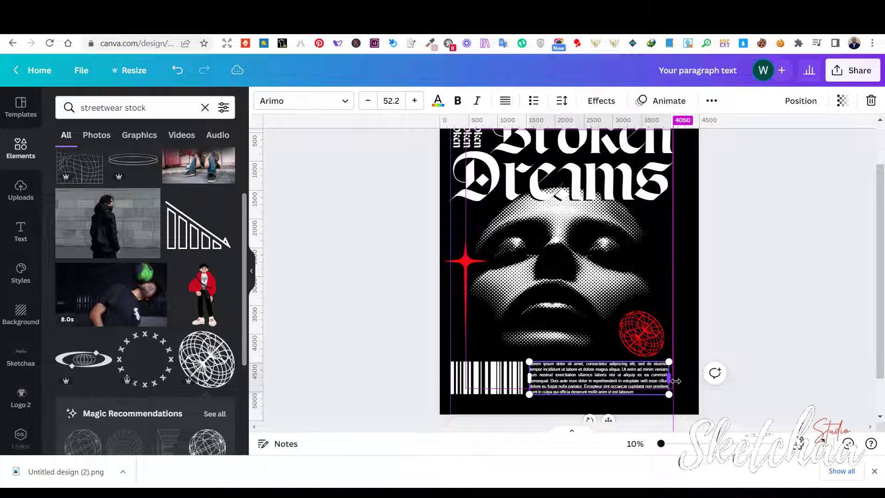
{"action": "left_click", "coordinate": [687, 368]}
{"action": "left_click", "coordinate": [657, 381]}
{"action": "left_click_drag", "start_coordinate": [670, 376], "coordinate": [675, 376]}
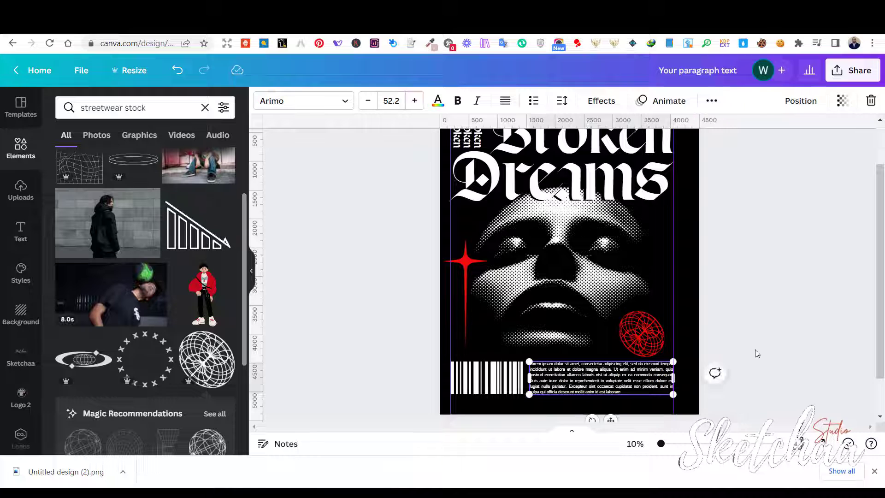
{"action": "left_click", "coordinate": [778, 348]}
{"action": "scroll", "coordinate": [798, 338], "scroll_direction": "up", "scroll_amount": 2}
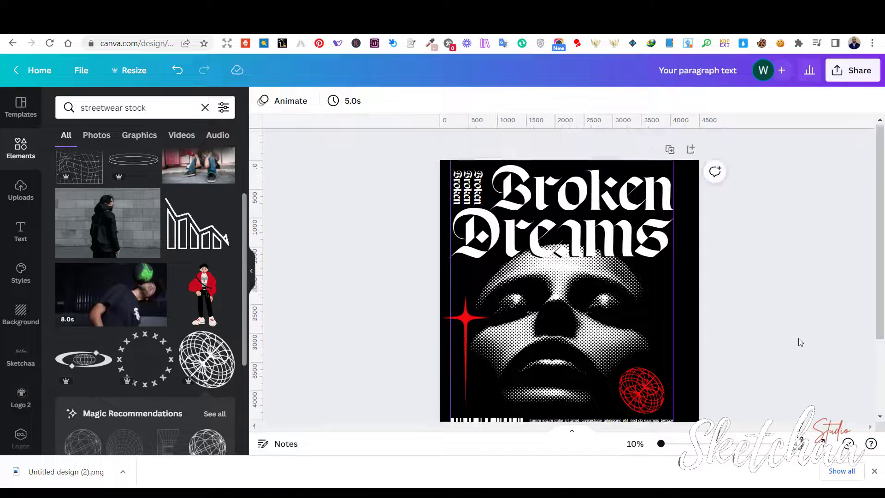
{"action": "left_click_drag", "start_coordinate": [880, 276], "coordinate": [881, 294]}
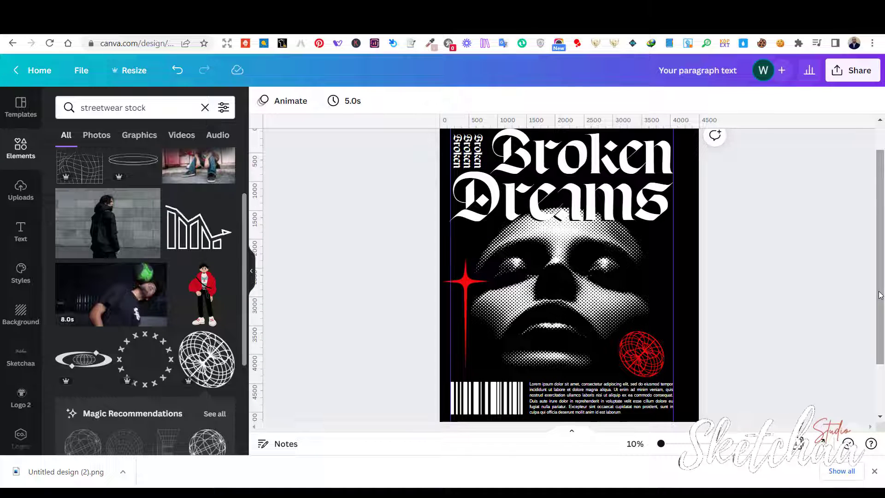
Recolour the two outer words of the three small vertical "Broken" texts with the document red.
{"action": "left_click", "coordinate": [480, 151]}
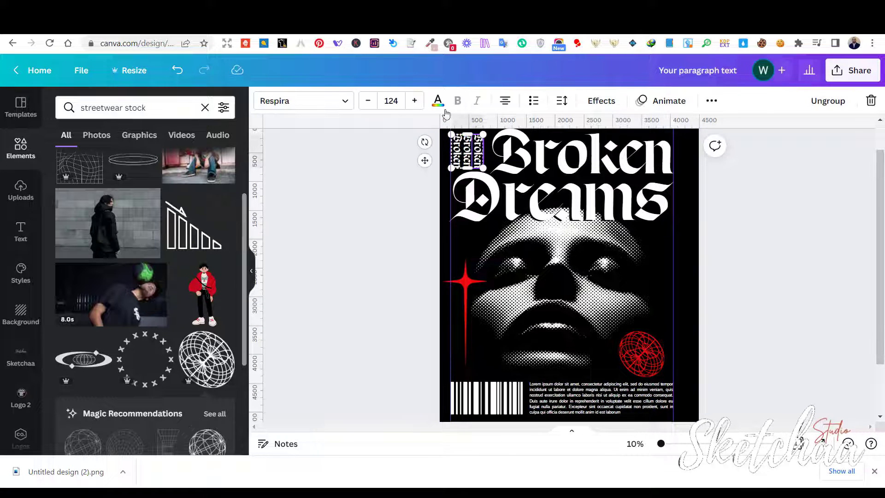
{"action": "left_click", "coordinate": [438, 100]}
{"action": "left_click", "coordinate": [129, 160]}
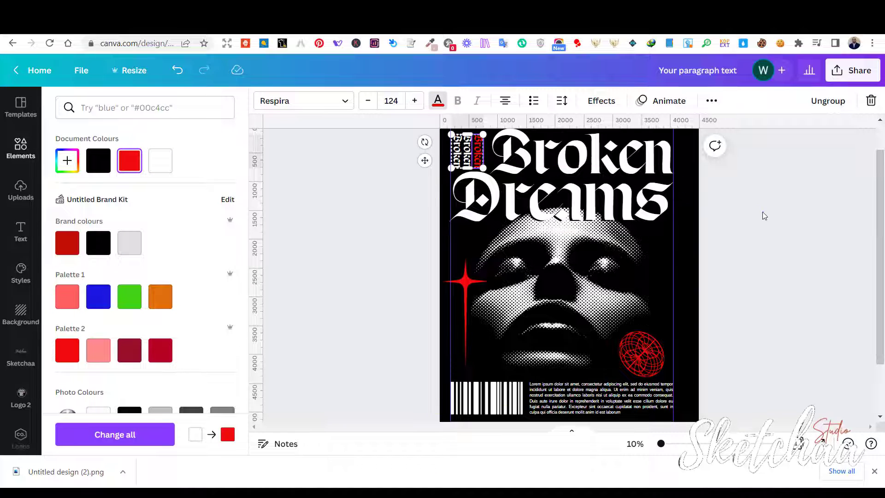
{"action": "left_click", "coordinate": [762, 219]}
{"action": "left_click", "coordinate": [460, 154]}
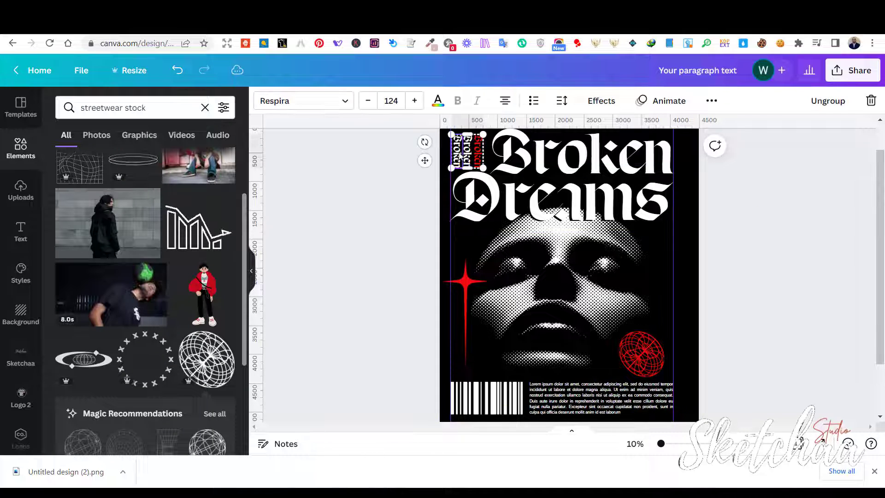
{"action": "left_click", "coordinate": [438, 100]}
{"action": "left_click", "coordinate": [129, 161]}
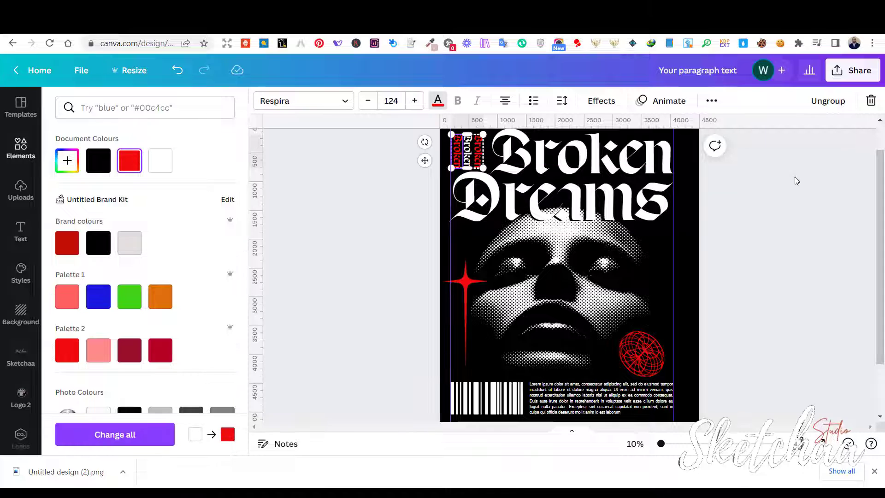
{"action": "left_click", "coordinate": [791, 179]}
Recolour the middle small vertical "Broken" word with the same red as its neighbours.
{"action": "left_click", "coordinate": [465, 152]}
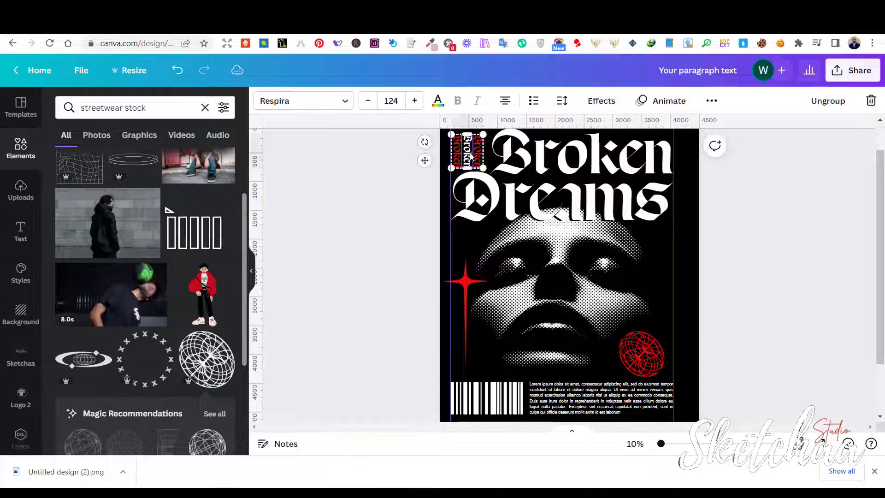
{"action": "left_click", "coordinate": [438, 100]}
{"action": "left_click", "coordinate": [163, 166]}
{"action": "left_click", "coordinate": [465, 169]}
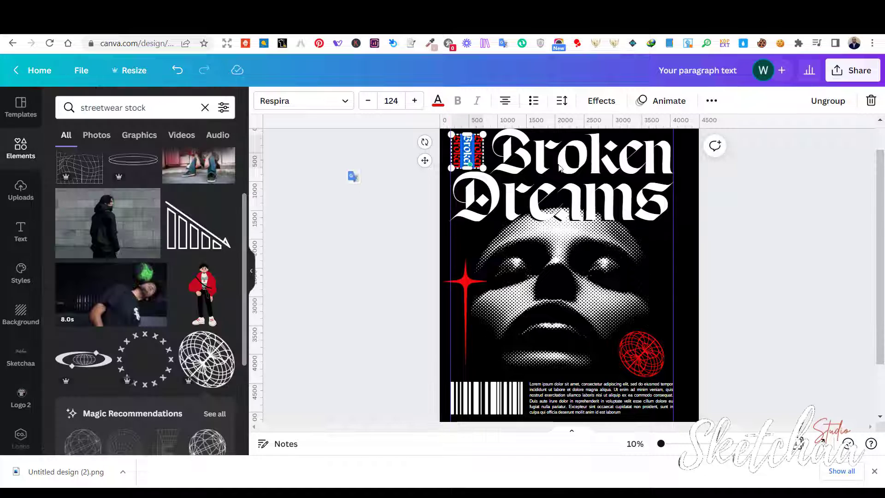
{"action": "left_click", "coordinate": [812, 107]}
{"action": "left_click", "coordinate": [794, 237]}
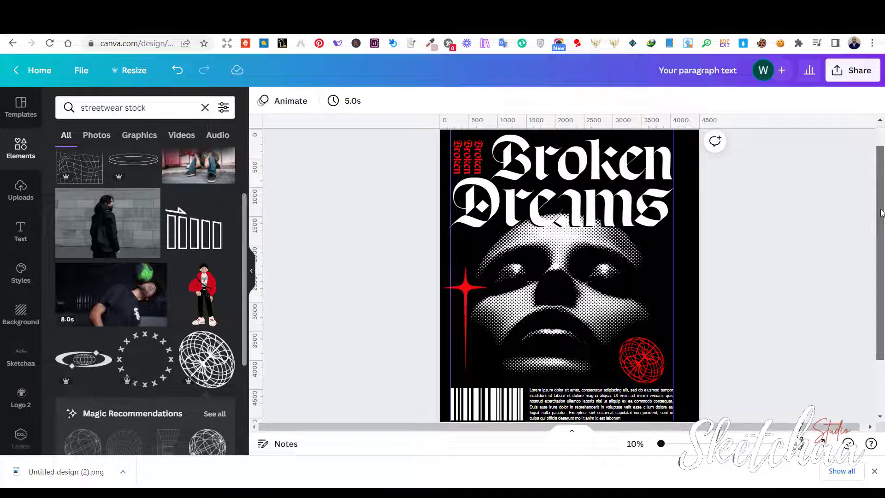
Enlarge the halftone face image slightly, extending it up and outward from its upper right corner.
{"action": "left_click", "coordinate": [613, 275]}
{"action": "left_click_drag", "start_coordinate": [684, 188], "coordinate": [697, 181]}
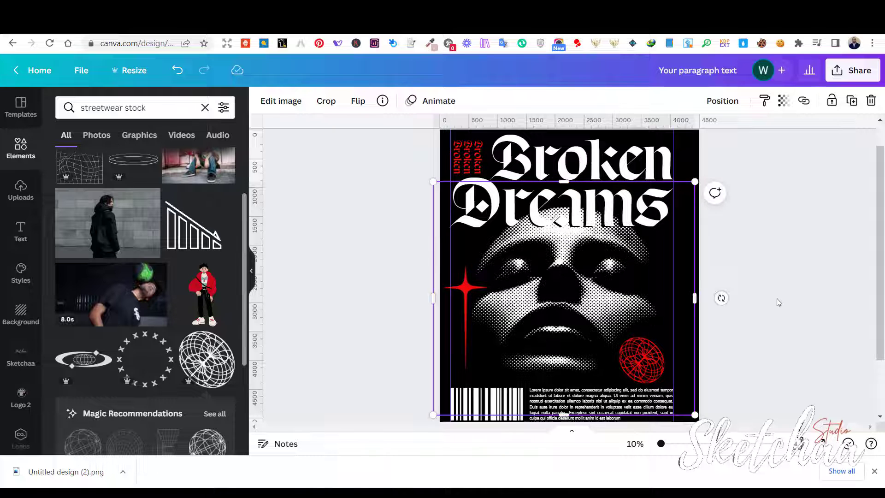
{"action": "left_click", "coordinate": [817, 307]}
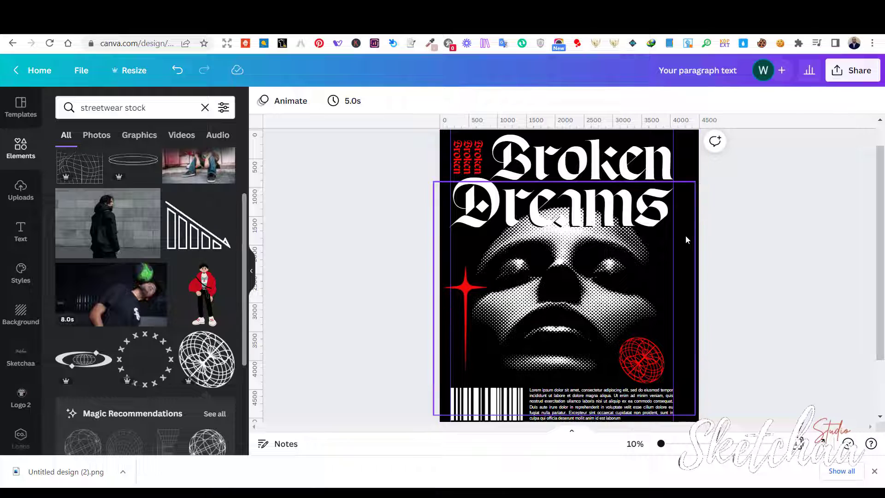
Remove the vertical guides from the page.
{"action": "left_click_drag", "start_coordinate": [453, 252], "coordinate": [256, 249]}
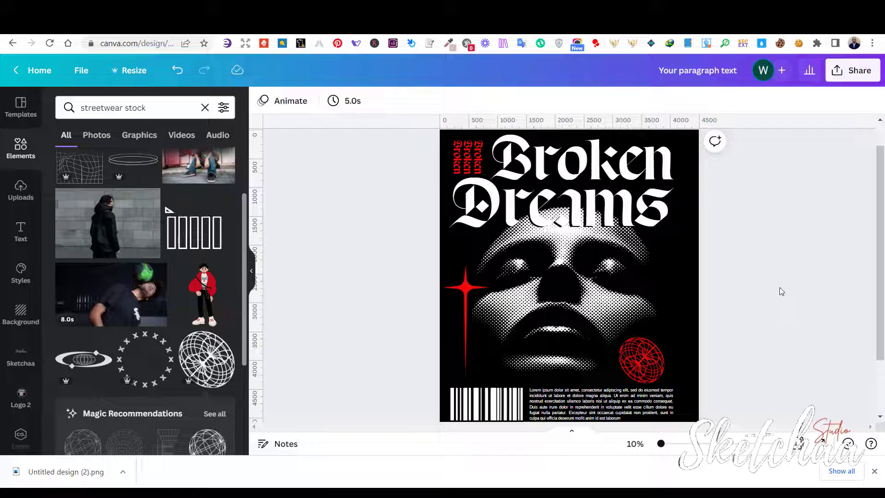
{"action": "scroll", "coordinate": [883, 270], "scroll_direction": "down", "scroll_amount": 1}
{"action": "scroll", "coordinate": [883, 269], "scroll_direction": "up", "scroll_amount": 1}
{"action": "left_click", "coordinate": [691, 261]}
{"action": "left_click", "coordinate": [721, 297]}
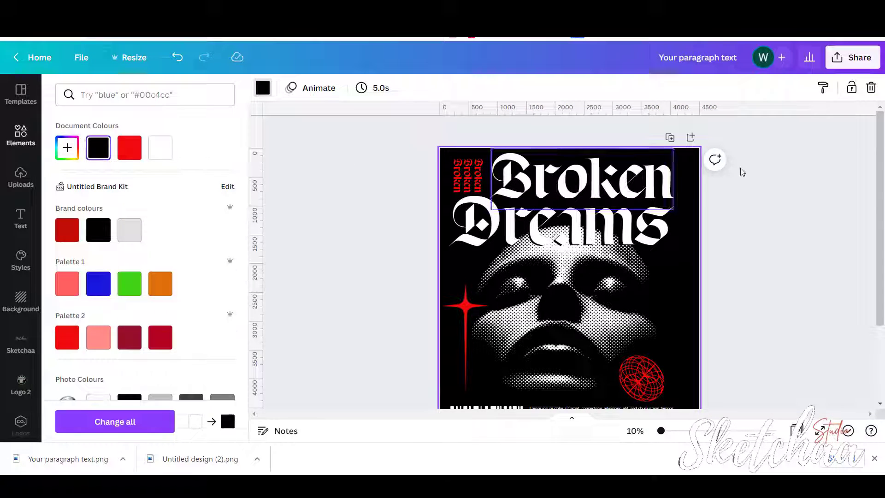
Apply the Amber duotone effect to the halftone face image on page 2.
{"action": "left_click", "coordinate": [743, 172]}
{"action": "scroll", "coordinate": [807, 242], "scroll_direction": "down", "scroll_amount": 5}
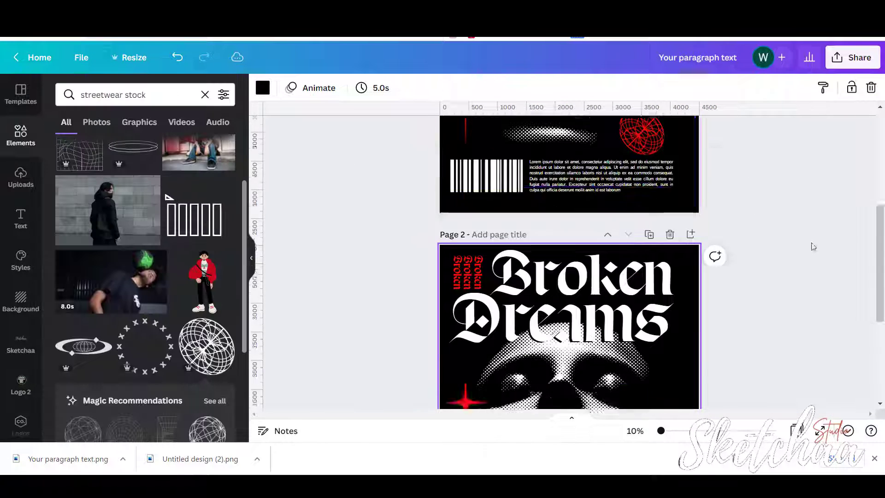
{"action": "scroll", "coordinate": [750, 233], "scroll_direction": "down", "scroll_amount": 5}
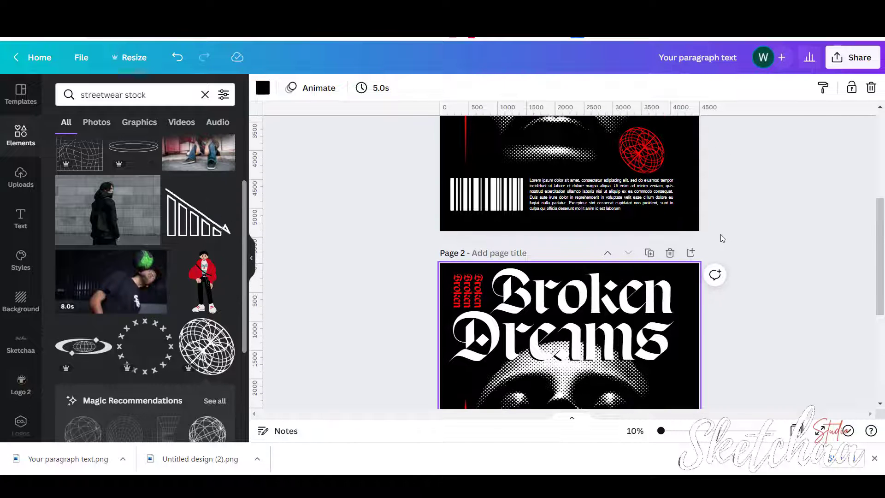
{"action": "scroll", "coordinate": [729, 238], "scroll_direction": "down", "scroll_amount": 3}
{"action": "left_click", "coordinate": [582, 336]}
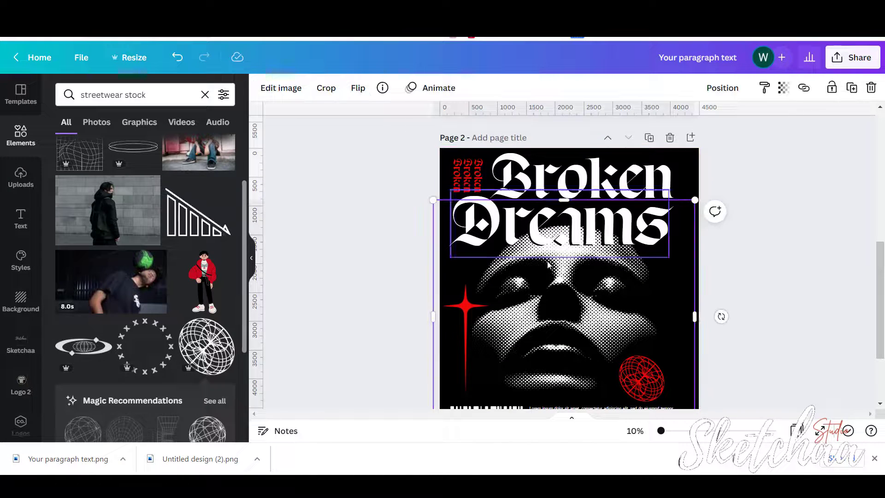
{"action": "left_click", "coordinate": [280, 87]}
{"action": "scroll", "coordinate": [168, 269], "scroll_direction": "down", "scroll_amount": 12}
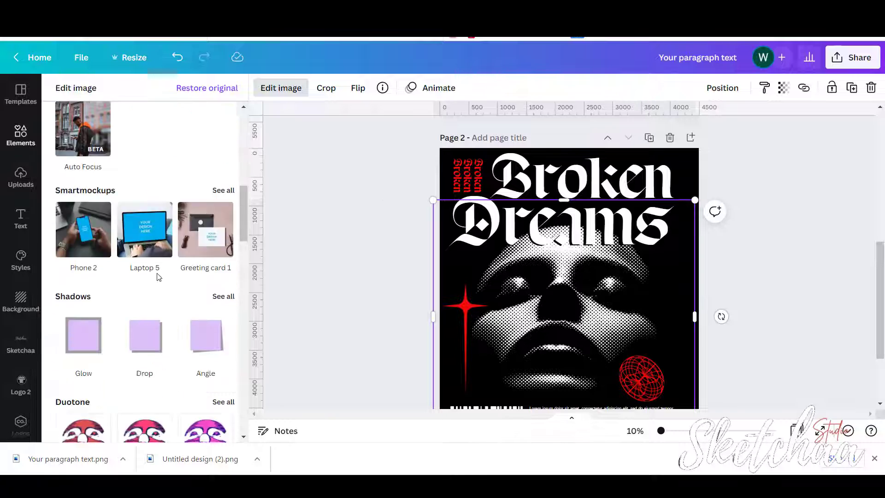
{"action": "left_click", "coordinate": [222, 283]}
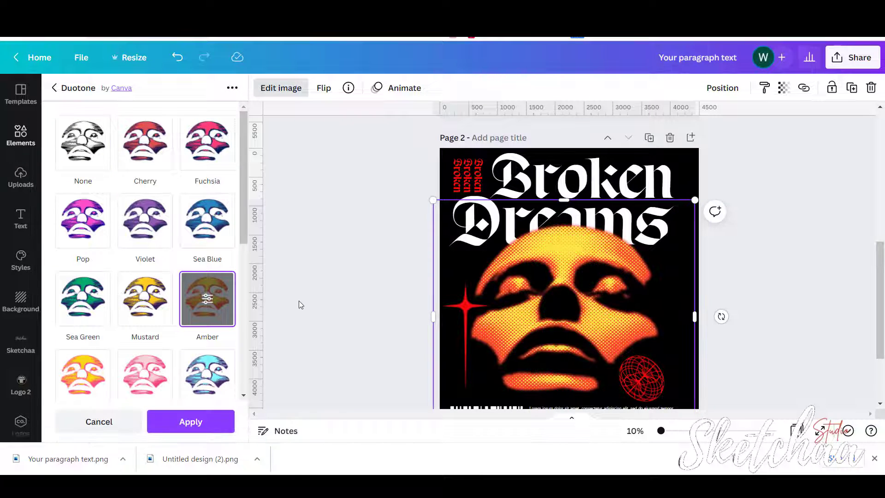
{"action": "left_click", "coordinate": [769, 281]}
Recolour the star on page 2 from the document colours to white.
{"action": "scroll", "coordinate": [772, 283], "scroll_direction": "down", "scroll_amount": 2}
{"action": "scroll", "coordinate": [771, 283], "scroll_direction": "up", "scroll_amount": 2}
{"action": "left_click", "coordinate": [613, 292]}
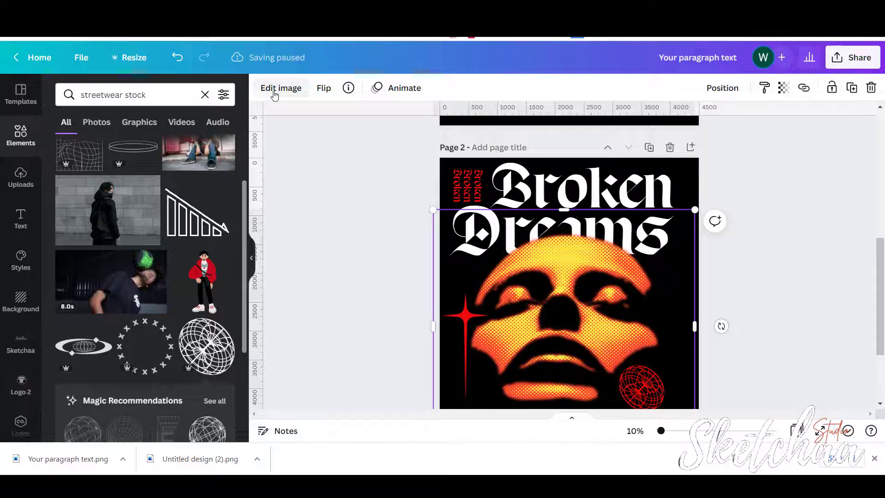
{"action": "left_click", "coordinate": [466, 318]}
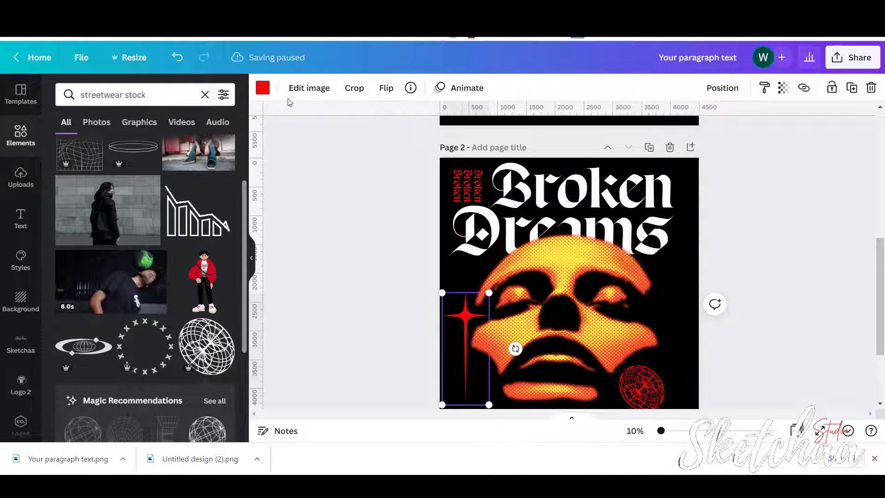
{"action": "left_click", "coordinate": [263, 88]}
{"action": "left_click", "coordinate": [161, 148]}
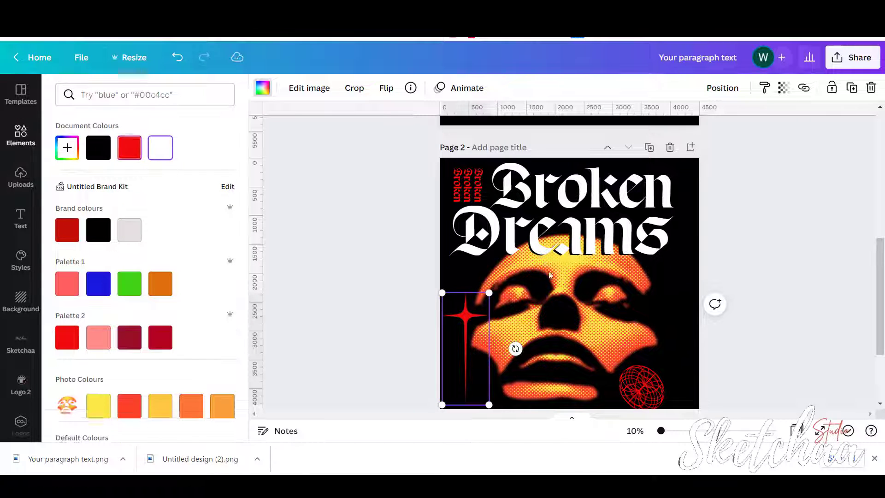
{"action": "key", "text": "Escape"}
{"action": "left_click", "coordinate": [839, 299]}
Recolour the wireframe globe on page 2 to white.
{"action": "scroll", "coordinate": [721, 357], "scroll_direction": "down", "scroll_amount": 2}
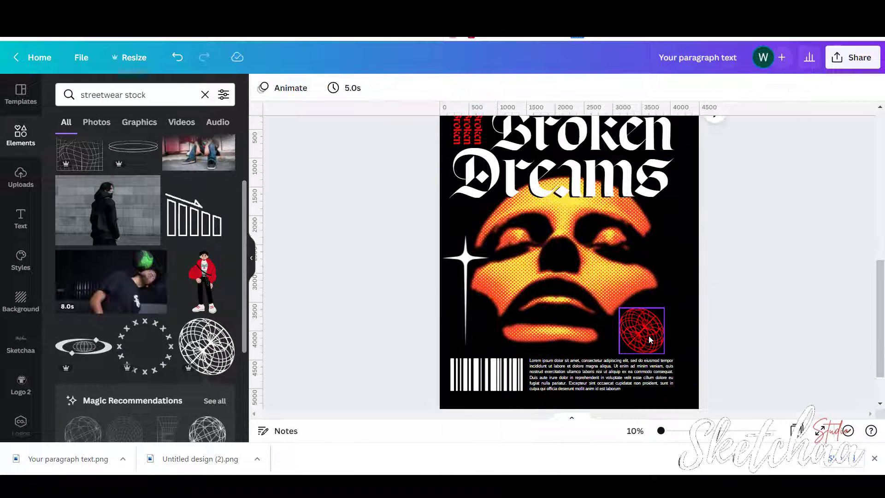
{"action": "left_click", "coordinate": [642, 330]}
{"action": "left_click", "coordinate": [263, 88]}
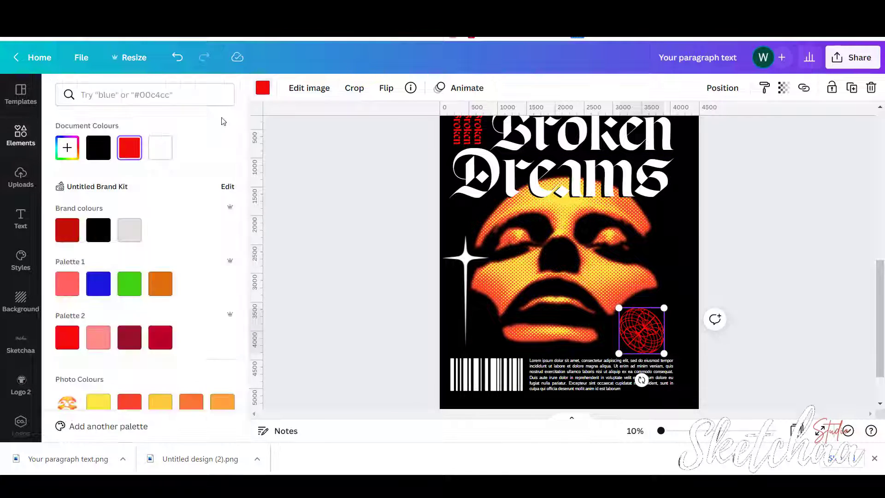
{"action": "left_click", "coordinate": [161, 148]}
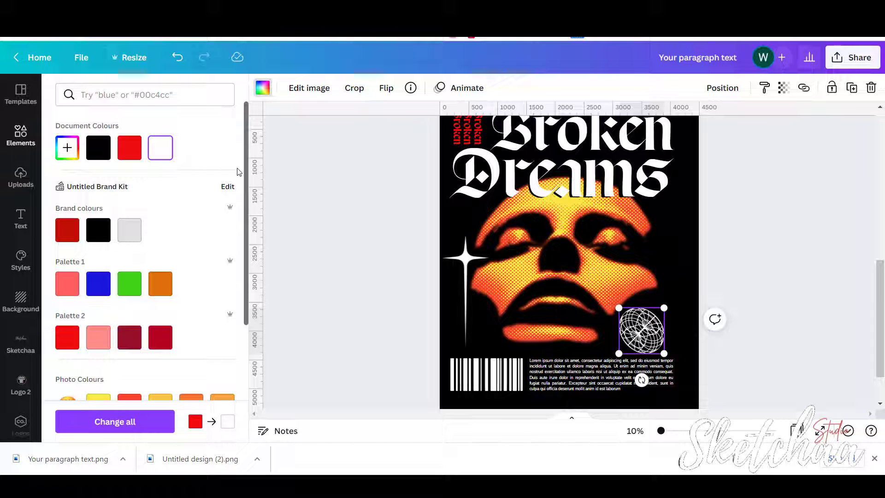
{"action": "left_click", "coordinate": [765, 233]}
Recolour all three small vertical "Broken" words on page 2 with the yellow sampled from the face by eyedropper.
{"action": "scroll", "coordinate": [553, 231], "scroll_direction": "up", "scroll_amount": 2}
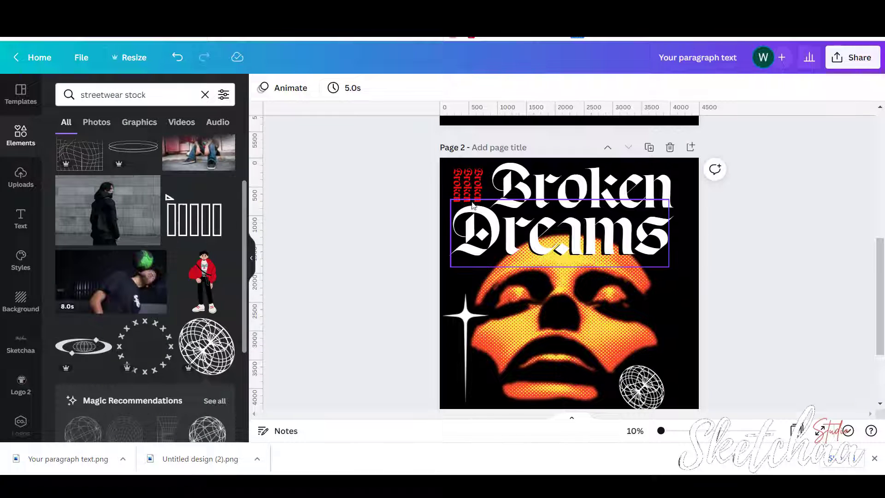
{"action": "left_click", "coordinate": [467, 185]}
{"action": "left_click", "coordinate": [478, 184], "text": "shift"}
{"action": "left_click", "coordinate": [457, 185], "text": "shift"}
{"action": "left_click", "coordinate": [437, 88]}
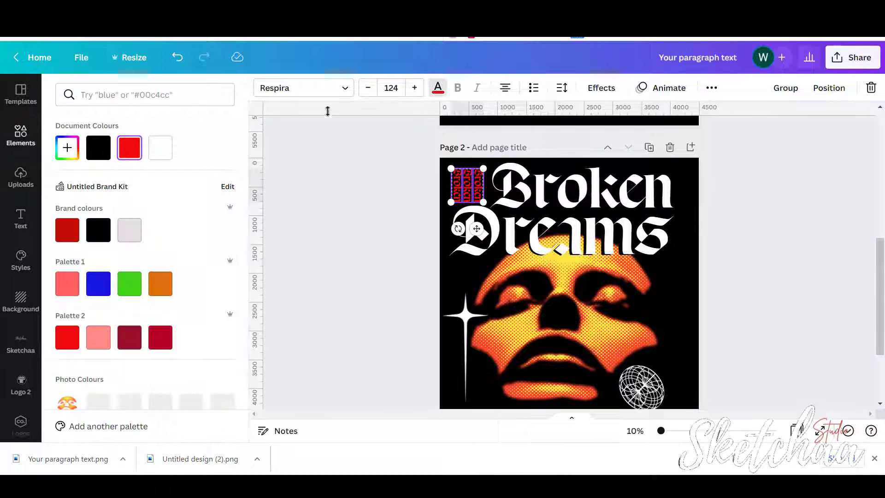
{"action": "left_click", "coordinate": [67, 148]}
{"action": "left_click", "coordinate": [207, 265]}
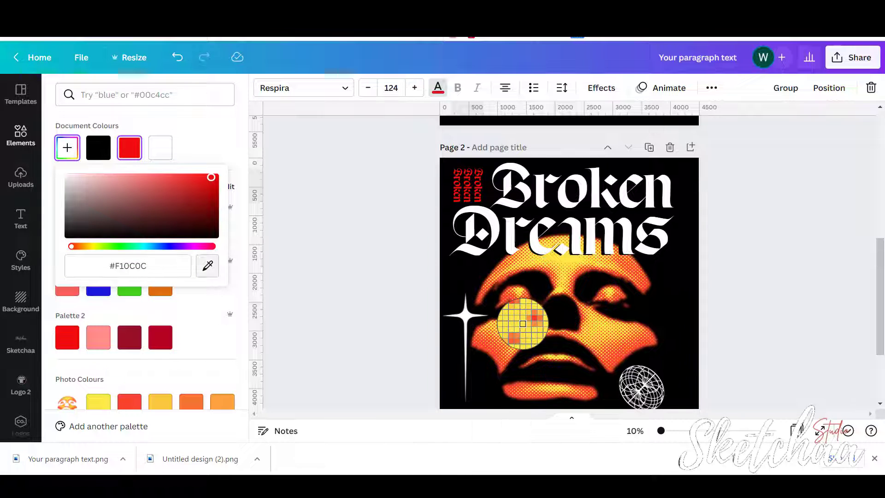
{"action": "left_click", "coordinate": [523, 326]}
{"action": "left_click", "coordinate": [404, 205]}
Recolour the Lorem Ipsum paragraph on page 2 with the same yellow as the vertical "Broken" words.
{"action": "scroll", "coordinate": [775, 237], "scroll_direction": "down", "scroll_amount": 3}
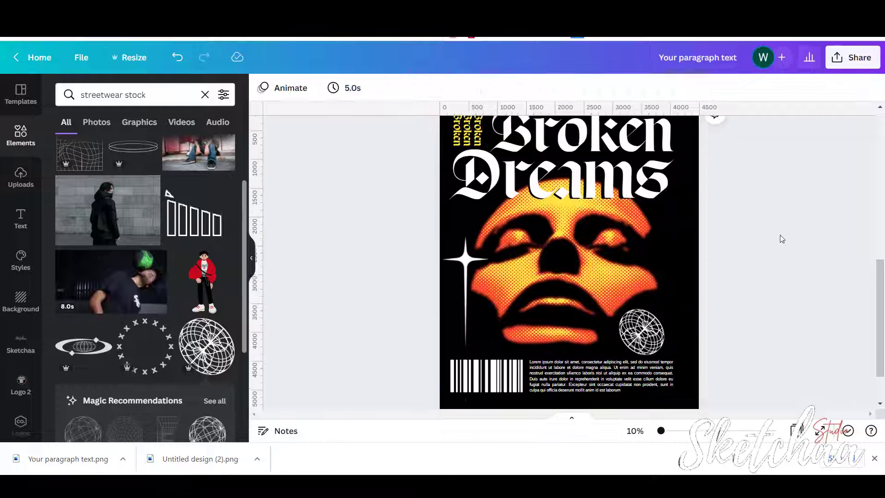
{"action": "left_click_drag", "start_coordinate": [881, 281], "coordinate": [881, 269]}
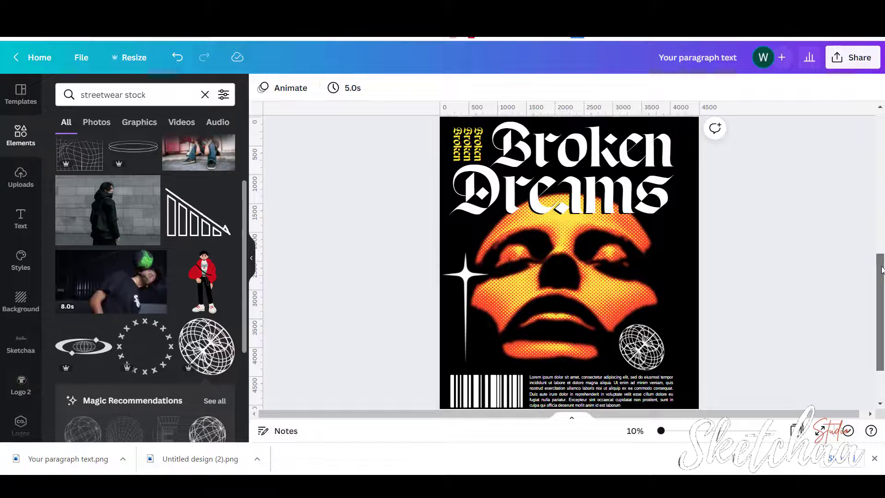
{"action": "scroll", "coordinate": [580, 382], "scroll_direction": "down", "scroll_amount": 1}
{"action": "left_click", "coordinate": [580, 383]}
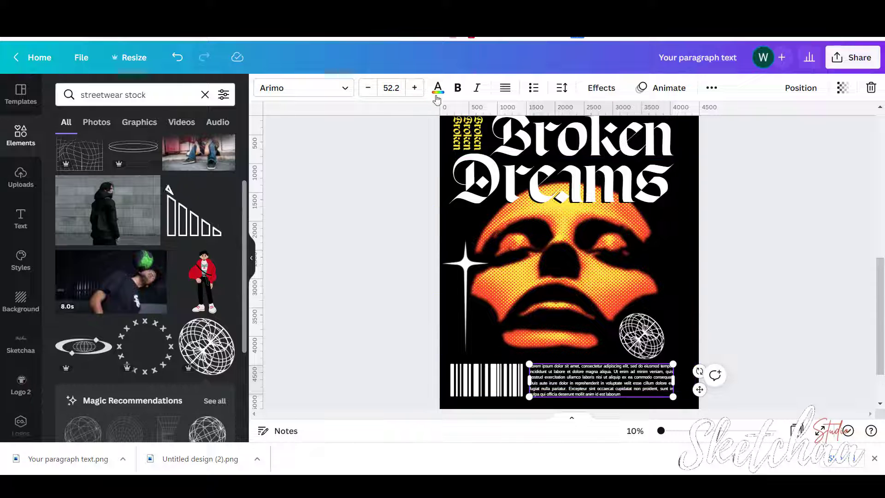
{"action": "left_click", "coordinate": [437, 89]}
{"action": "left_click", "coordinate": [174, 154]}
{"action": "left_click", "coordinate": [687, 304]}
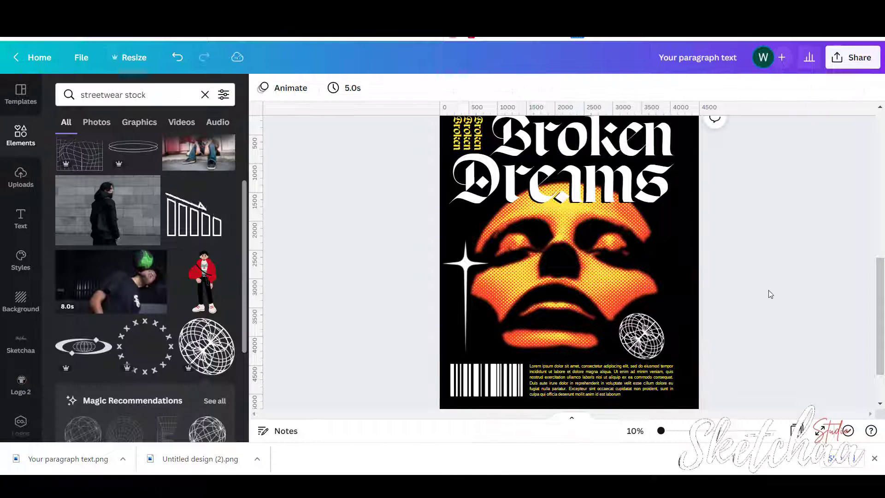
Remove the black background from page 2.
{"action": "scroll", "coordinate": [795, 302], "scroll_direction": "down", "scroll_amount": 5}
{"action": "scroll", "coordinate": [795, 302], "scroll_direction": "down", "scroll_amount": 3}
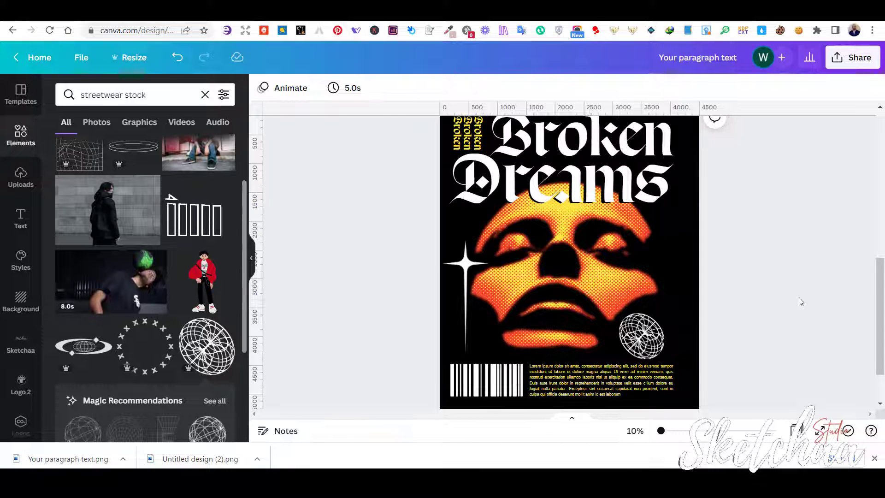
{"action": "scroll", "coordinate": [802, 302], "scroll_direction": "up", "scroll_amount": 2}
{"action": "scroll", "coordinate": [813, 302], "scroll_direction": "down", "scroll_amount": 2}
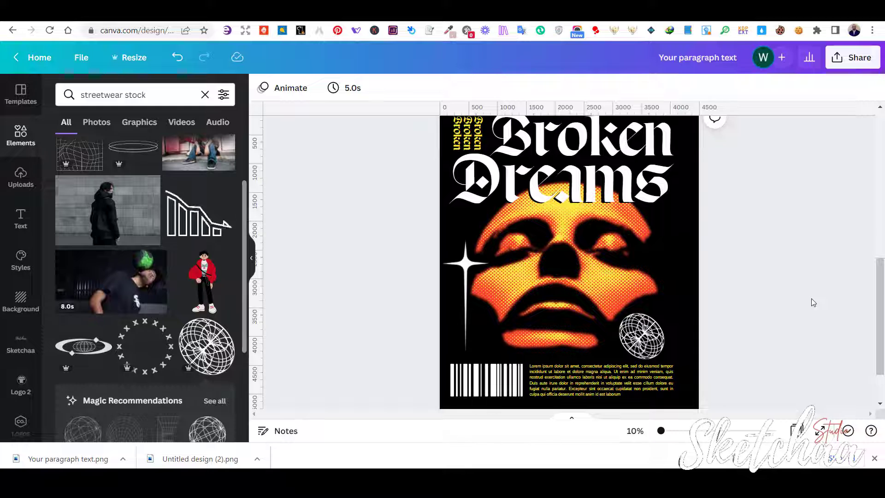
{"action": "scroll", "coordinate": [811, 273], "scroll_direction": "down", "scroll_amount": 3}
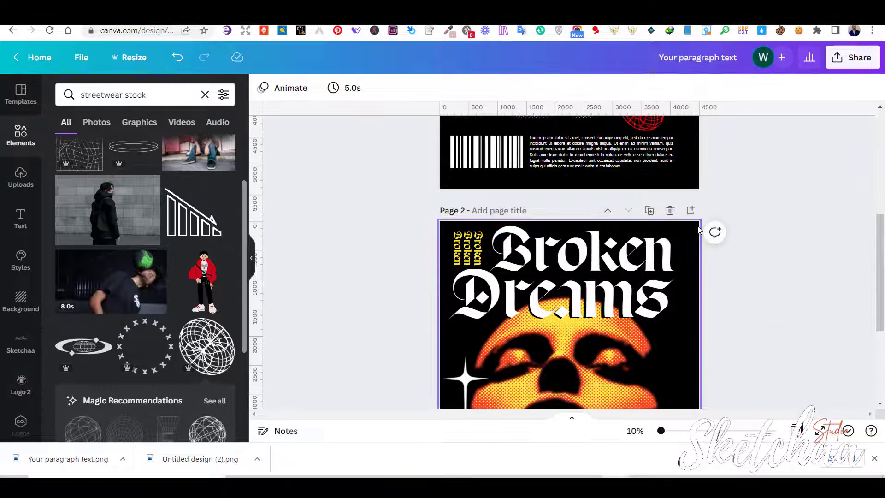
{"action": "left_click", "coordinate": [696, 230]}
{"action": "key", "text": "Delete"}
Download only page 2 as a 4500 × 5400 px PNG with a transparent background.
{"action": "left_click", "coordinate": [852, 57]}
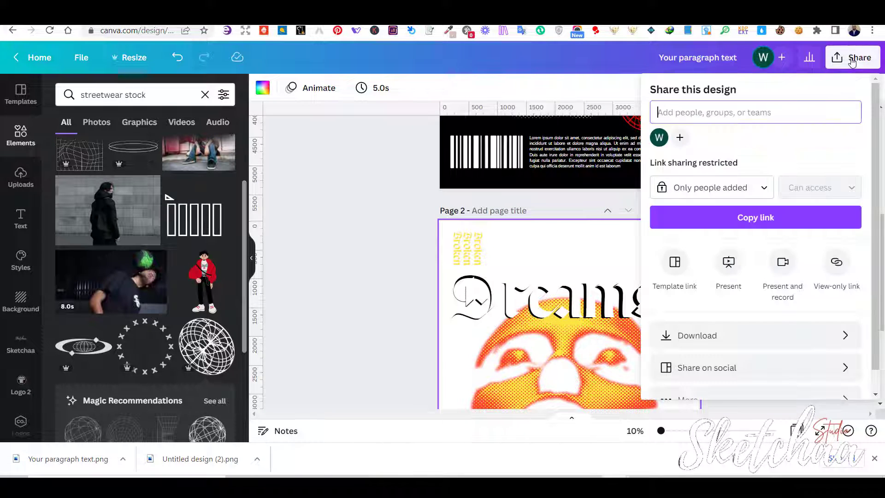
{"action": "left_click", "coordinate": [761, 336]}
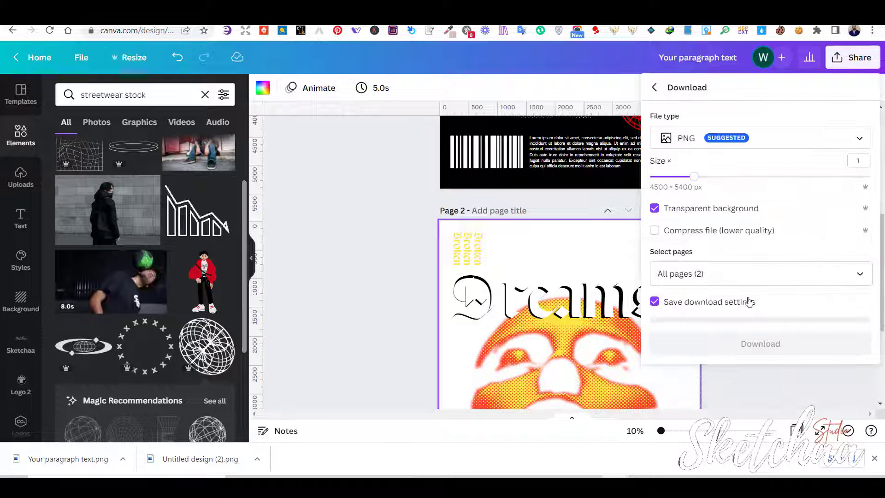
{"action": "left_click", "coordinate": [855, 277]}
{"action": "left_click", "coordinate": [810, 371]}
{"action": "left_click", "coordinate": [786, 412]}
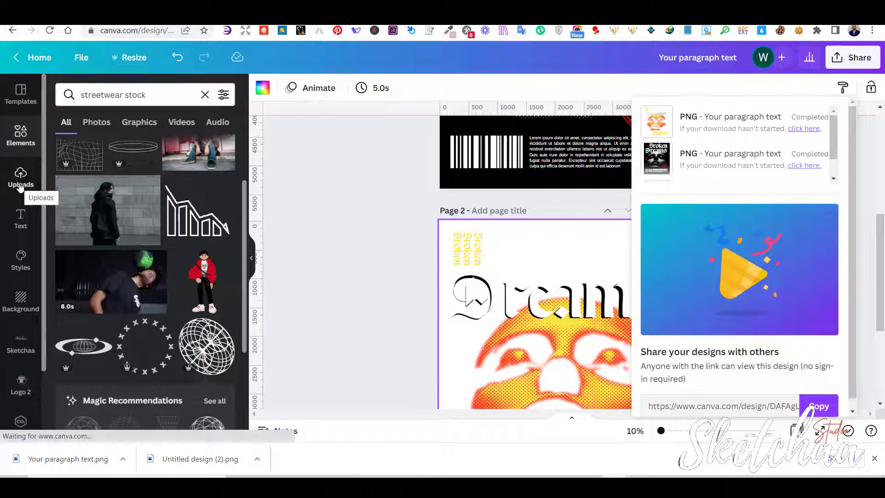
{"action": "left_click", "coordinate": [327, 222]}
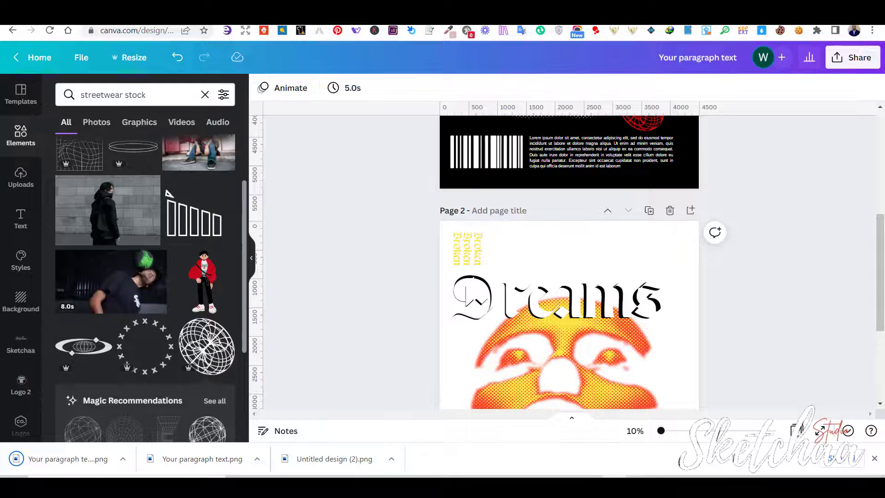